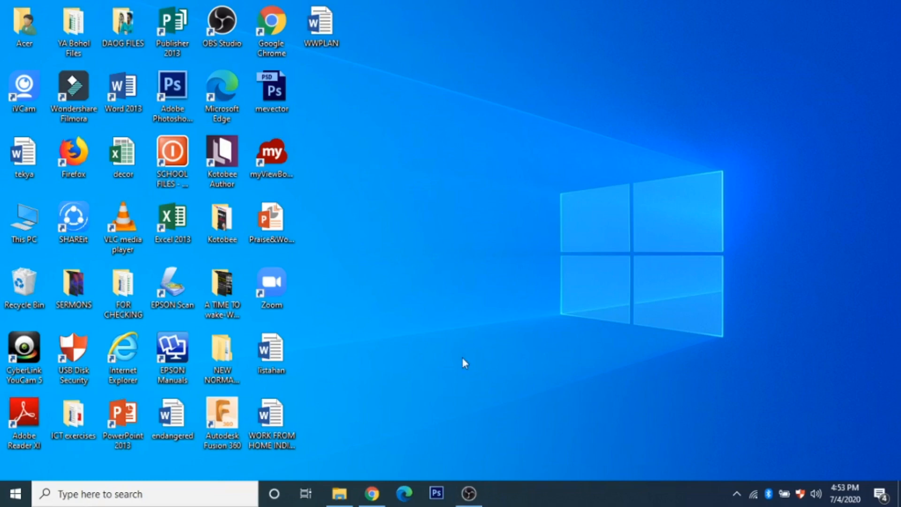
click(369, 500)
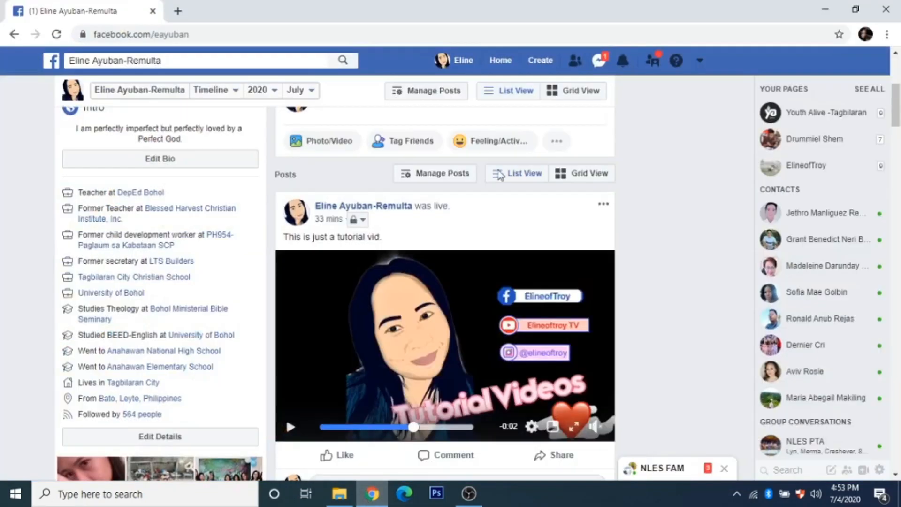
click(177, 10)
click(208, 34)
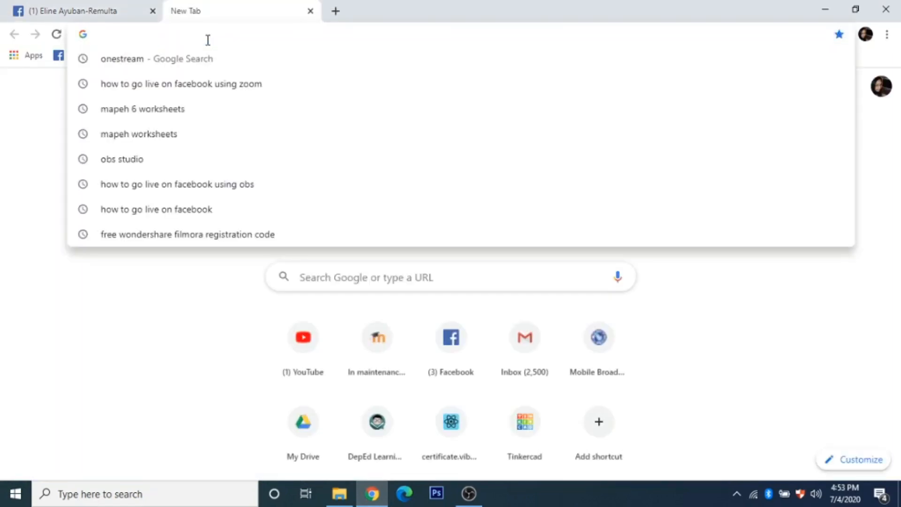
text(www.)
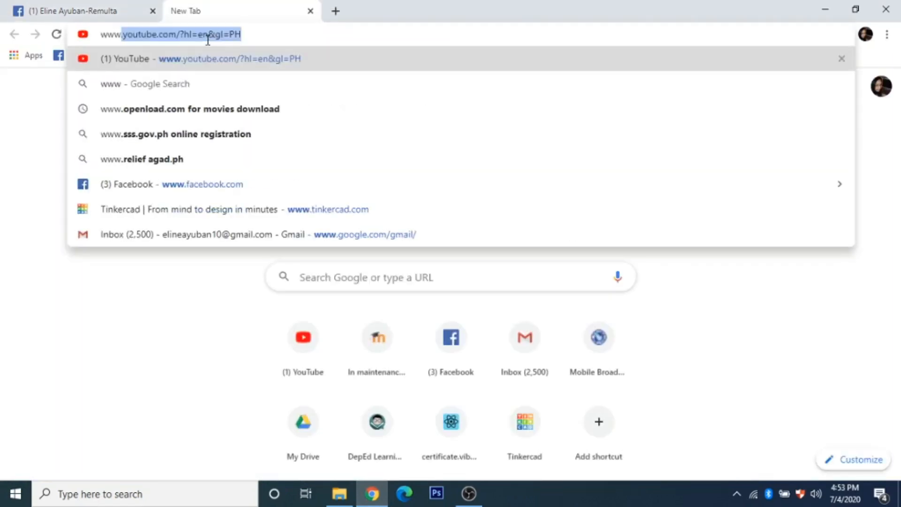
text(onestr)
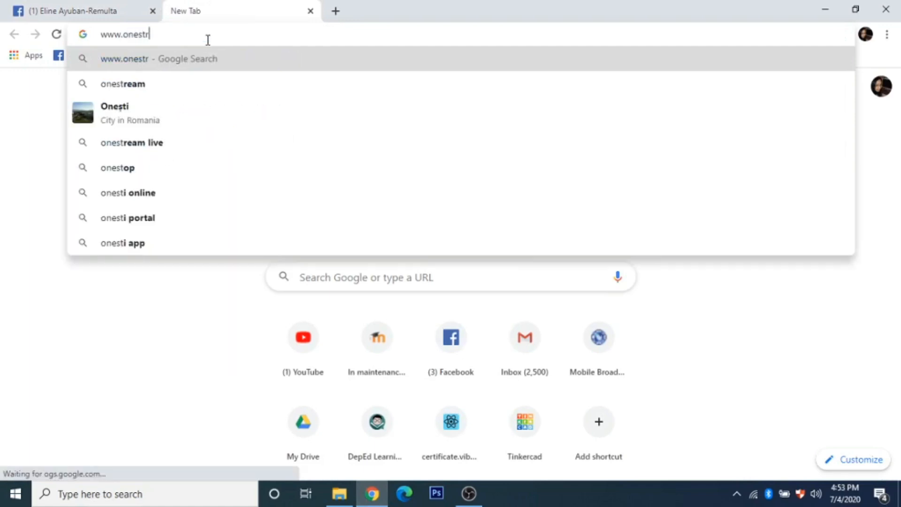
text(eam.live)
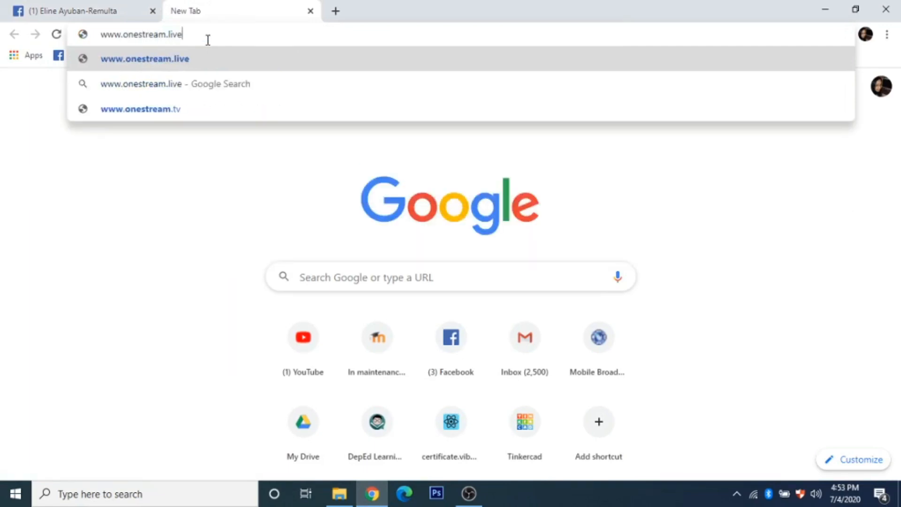
key(Return)
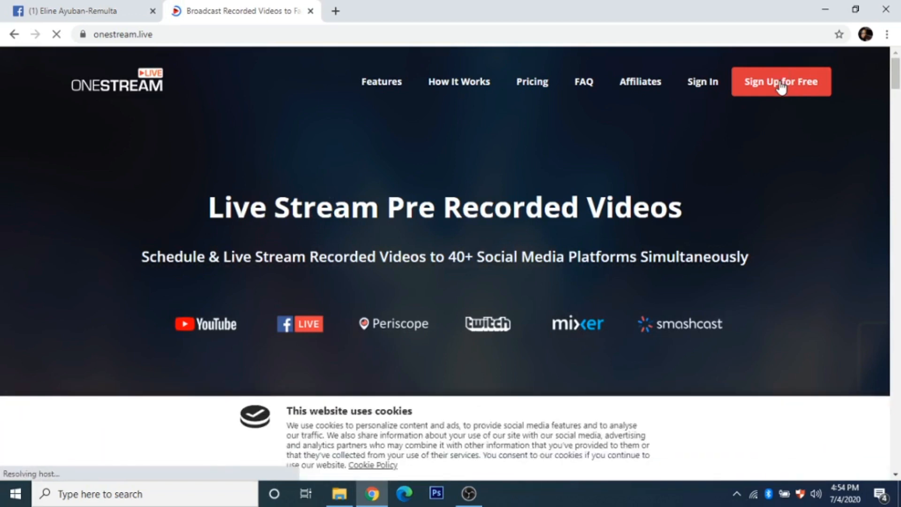
Step: Open the free sign-up form, agree to the OneStream terms and privacy policy, and sign up with Facebook
click(781, 84)
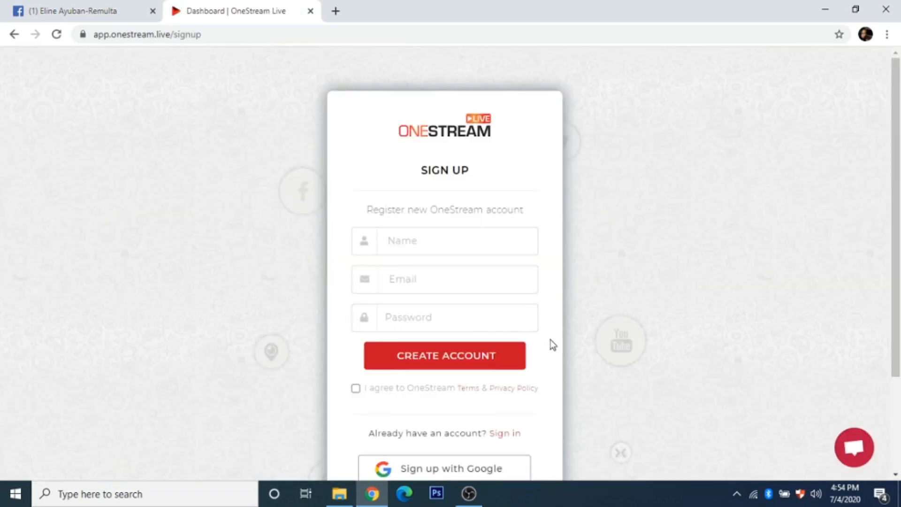
scroll(452, 361, down, 1)
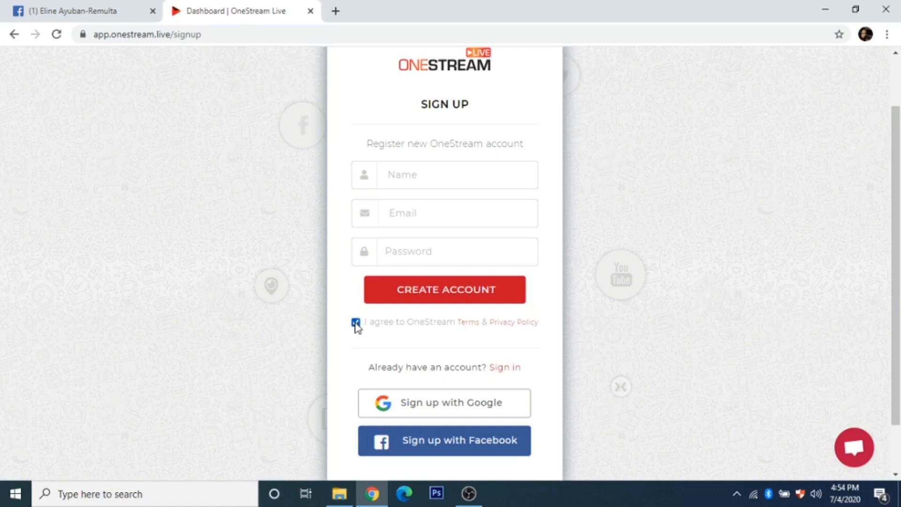
scroll(469, 347, down, 1)
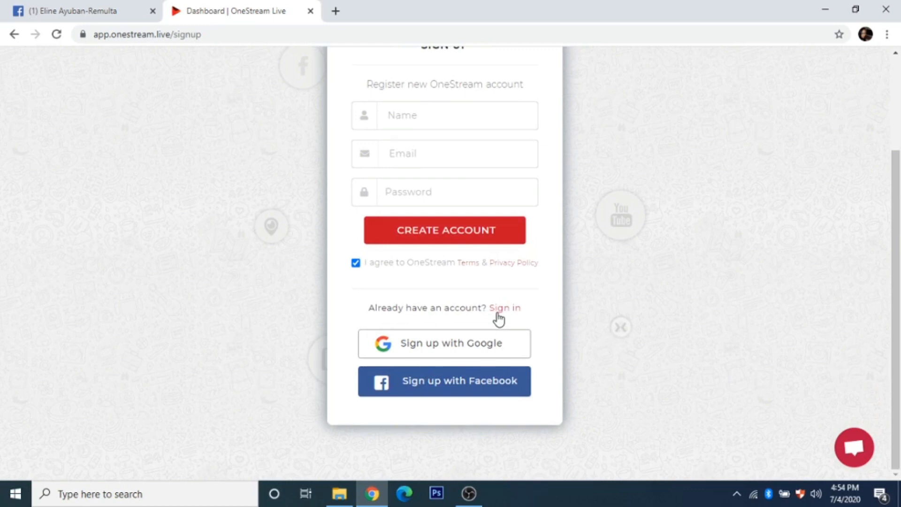
click(446, 393)
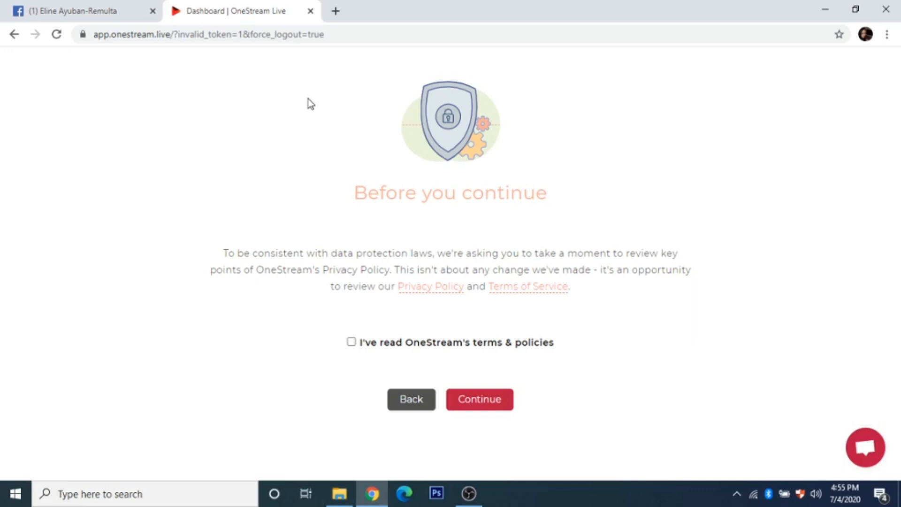
Step: Accept OneStream's terms and policies, and log in to OneStream with Facebook
click(352, 342)
click(510, 402)
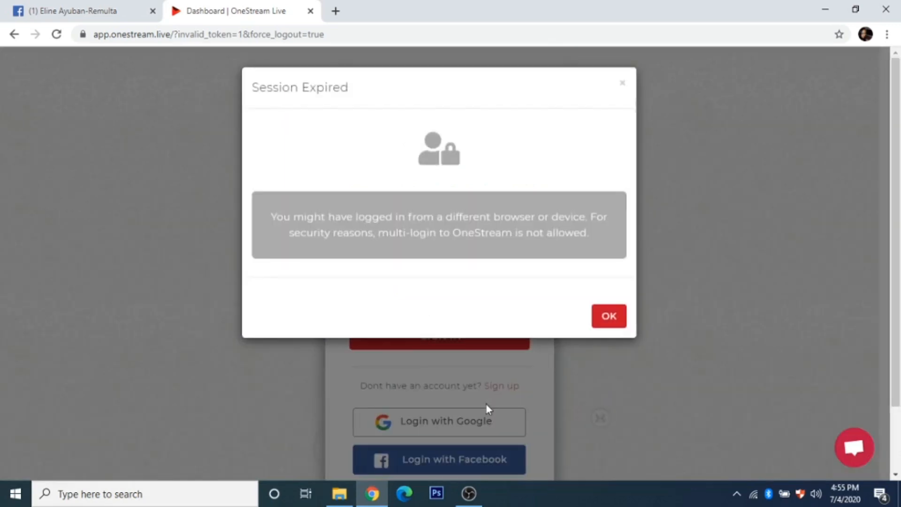
click(609, 316)
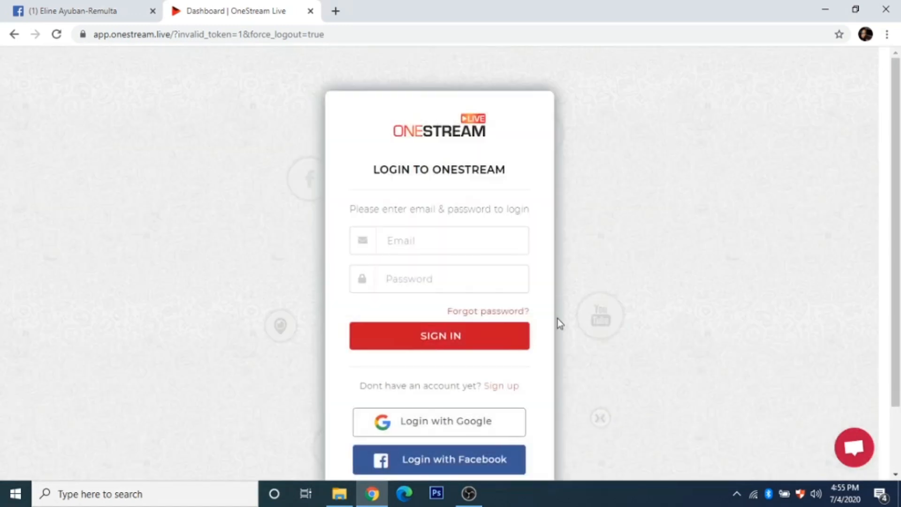
scroll(557, 318, down, 2)
click(415, 392)
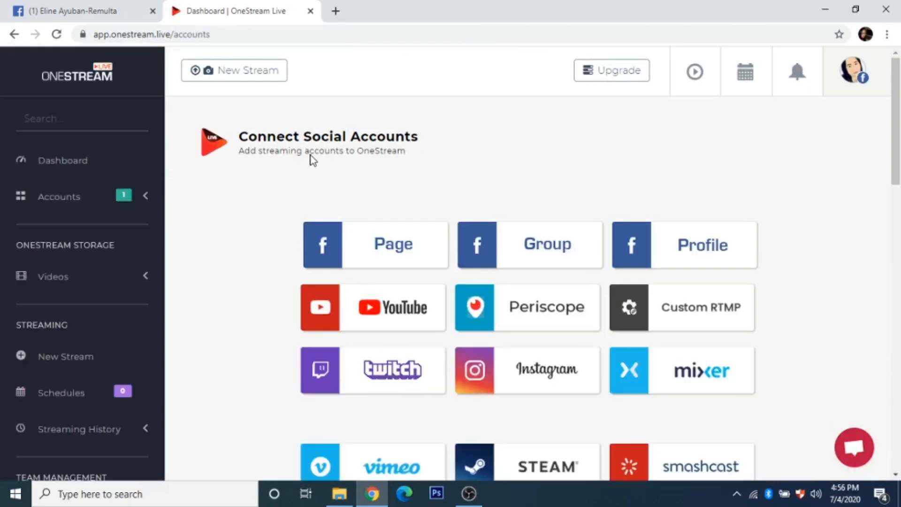
Step: Look through the social platforms that can be connected as streaming accounts, from Facebook and YouTube to the smaller services
scroll(366, 177, down, 7)
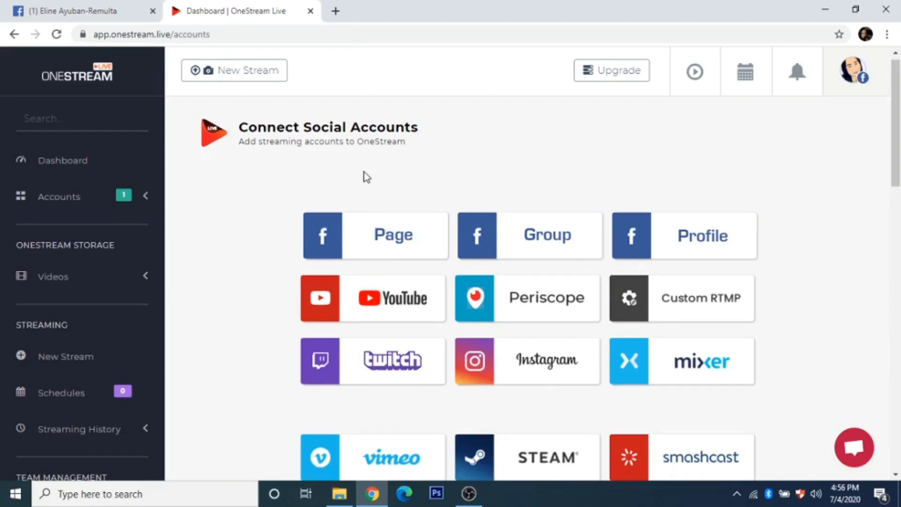
scroll(518, 346, down, 13)
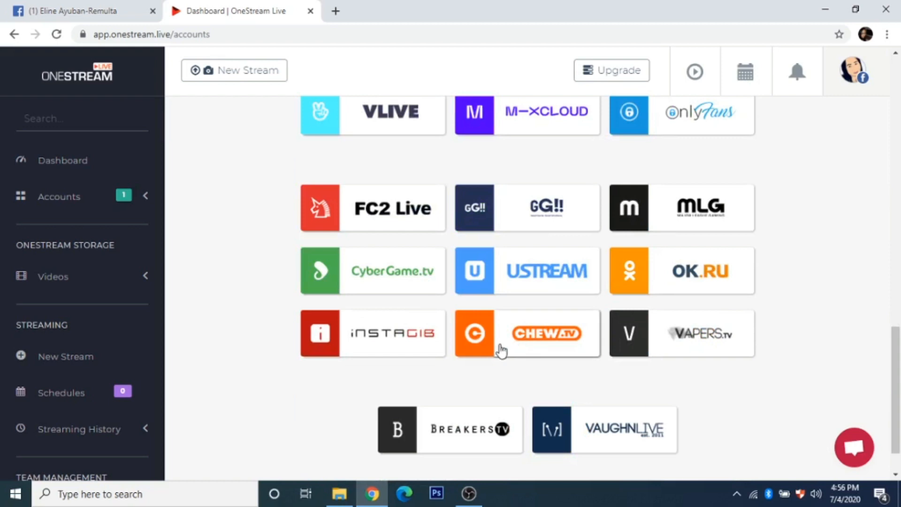
scroll(501, 350, down, 1)
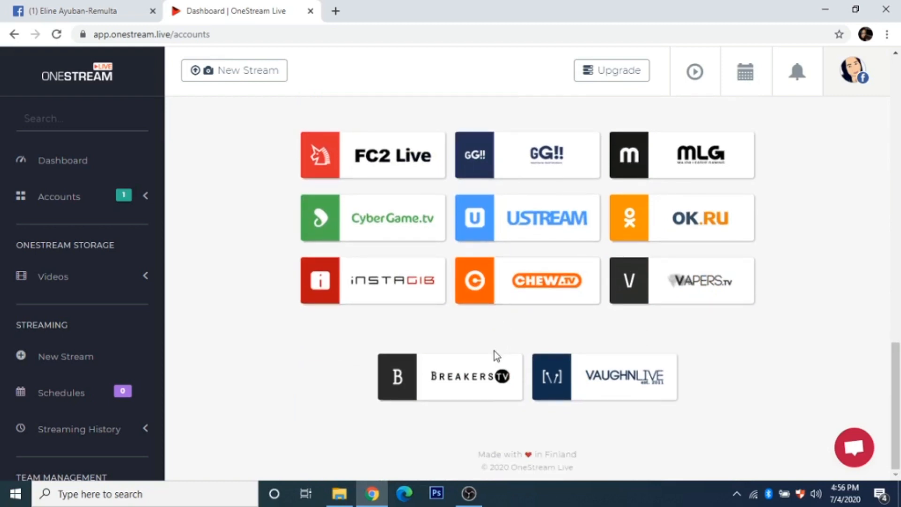
scroll(494, 350, up, 4)
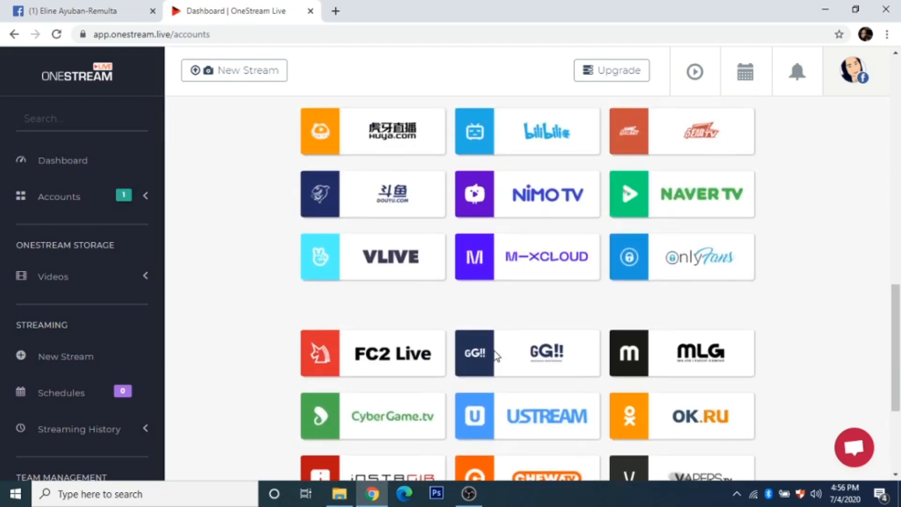
scroll(494, 352, up, 5)
scroll(493, 352, up, 10)
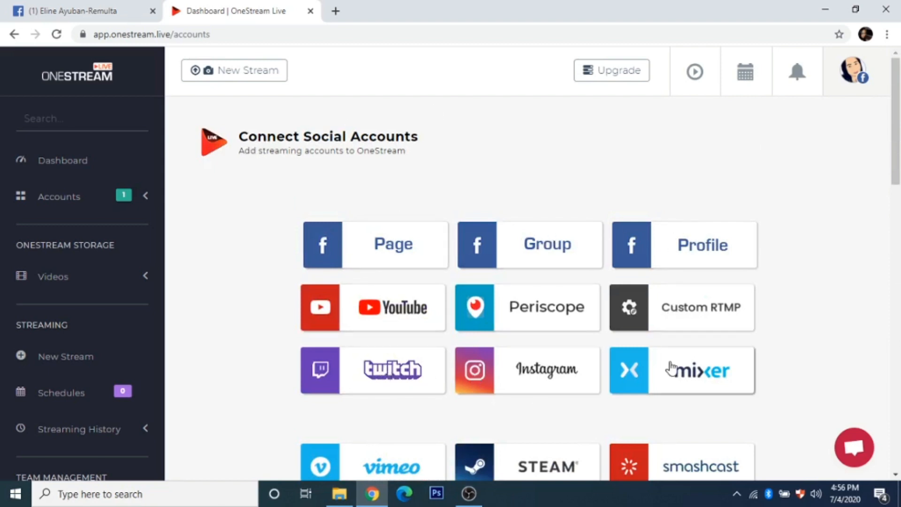
scroll(662, 329, down, 4)
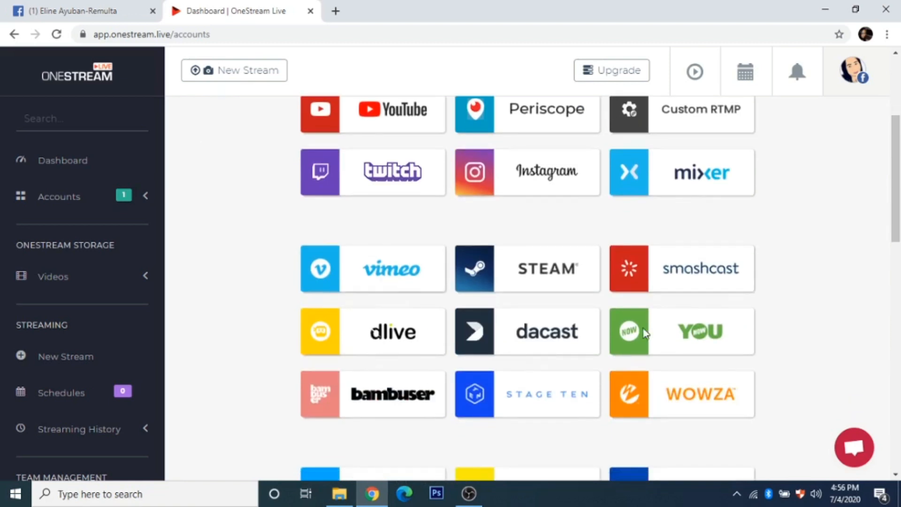
scroll(483, 211, up, 4)
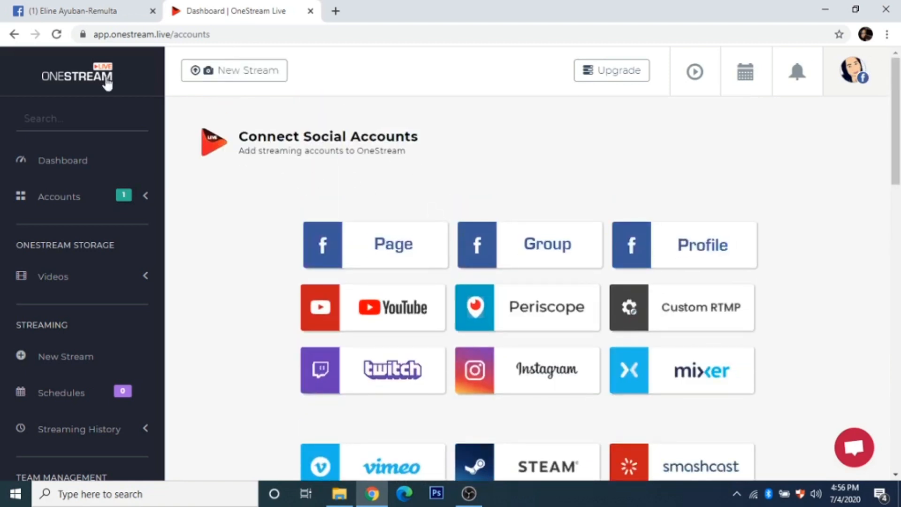
Step: Examine the dashboard's navigation sections, covering accounts, storage, streaming, team management, analytics, upgrade, referral and help
scroll(94, 448, down, 7)
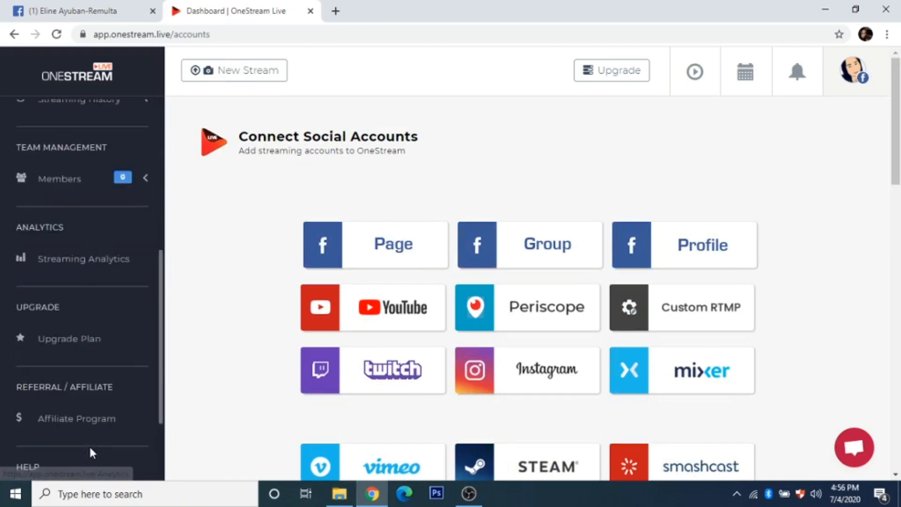
scroll(89, 446, up, 7)
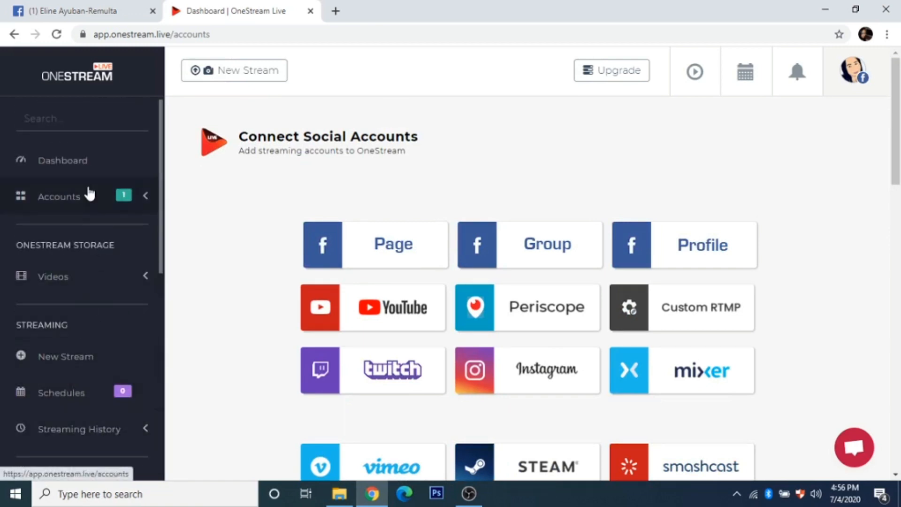
scroll(63, 288, down, 1)
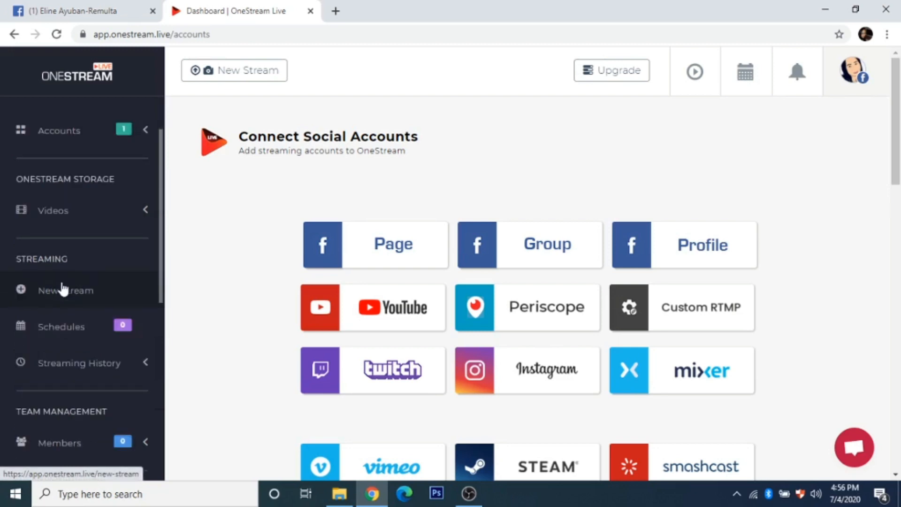
scroll(64, 289, down, 1)
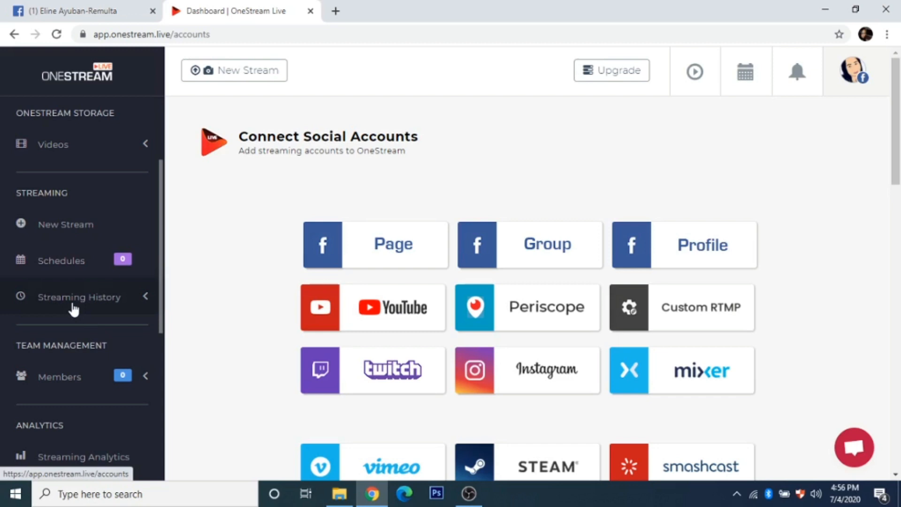
scroll(68, 347, down, 1)
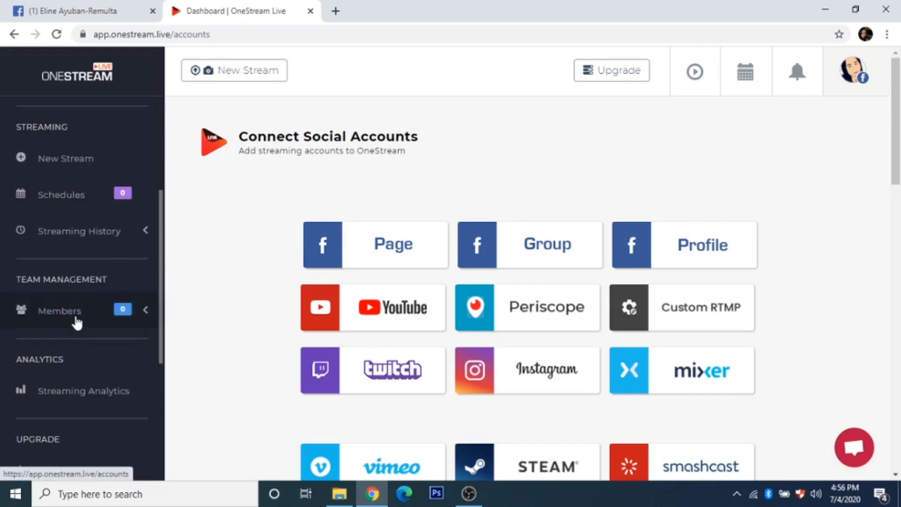
scroll(74, 333, down, 1)
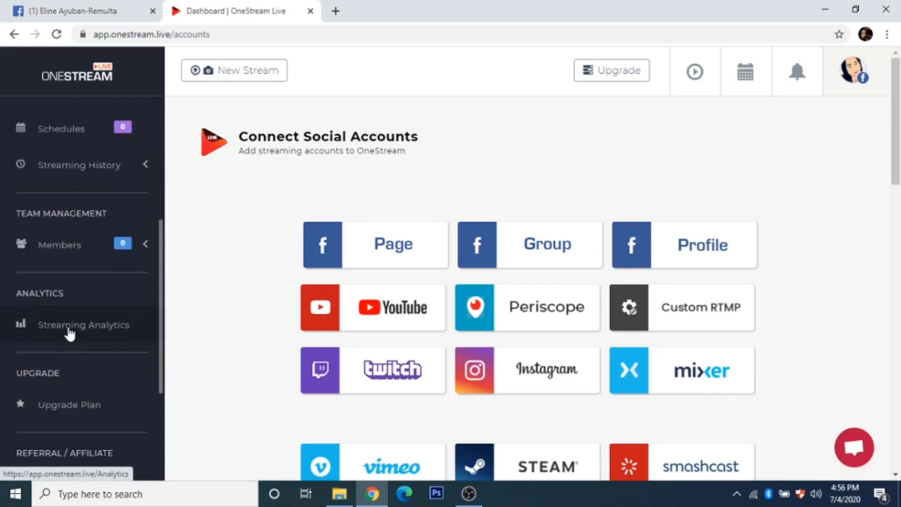
scroll(67, 408, down, 1)
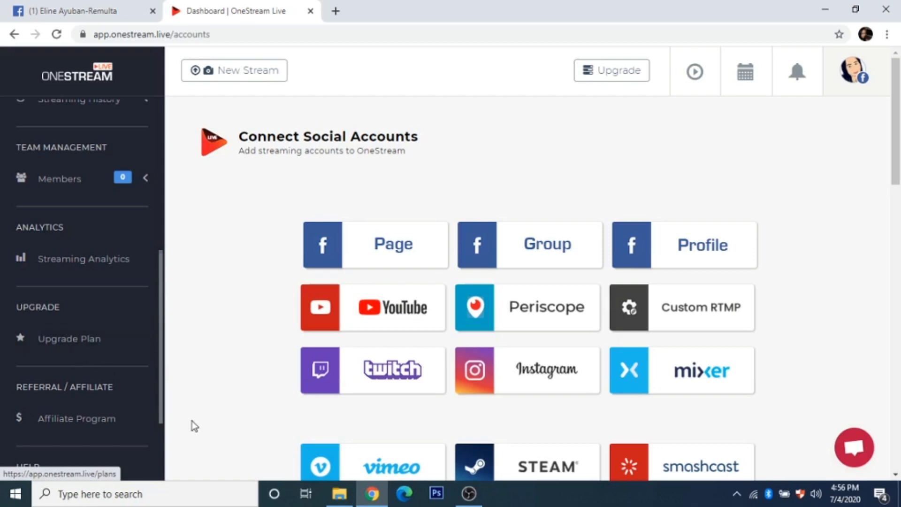
scroll(83, 430, down, 1)
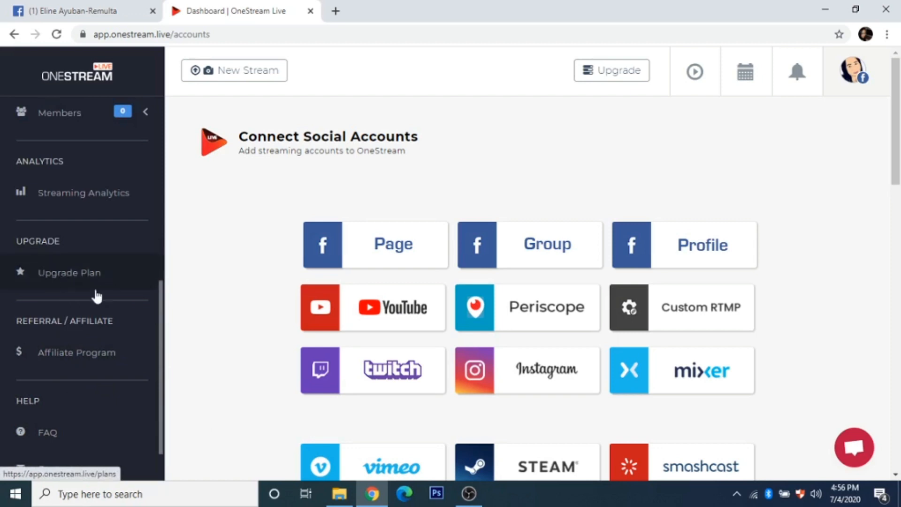
scroll(104, 375, down, 2)
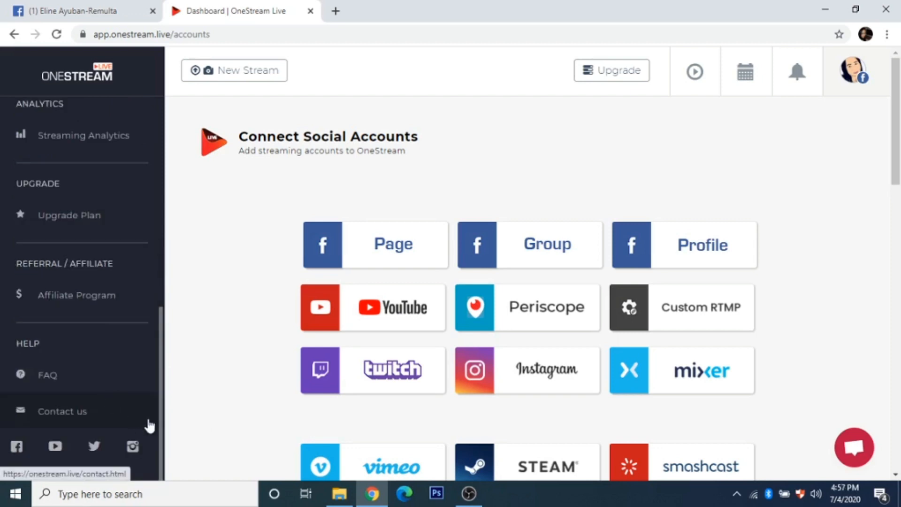
scroll(162, 402, up, 1)
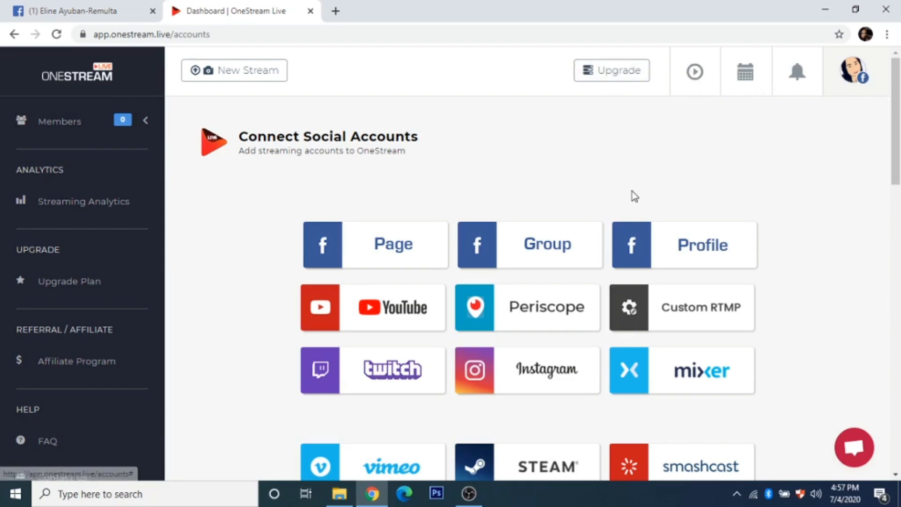
Step: Start a new stream and review its video import and cloud storage upload options
scroll(632, 196, down, 1)
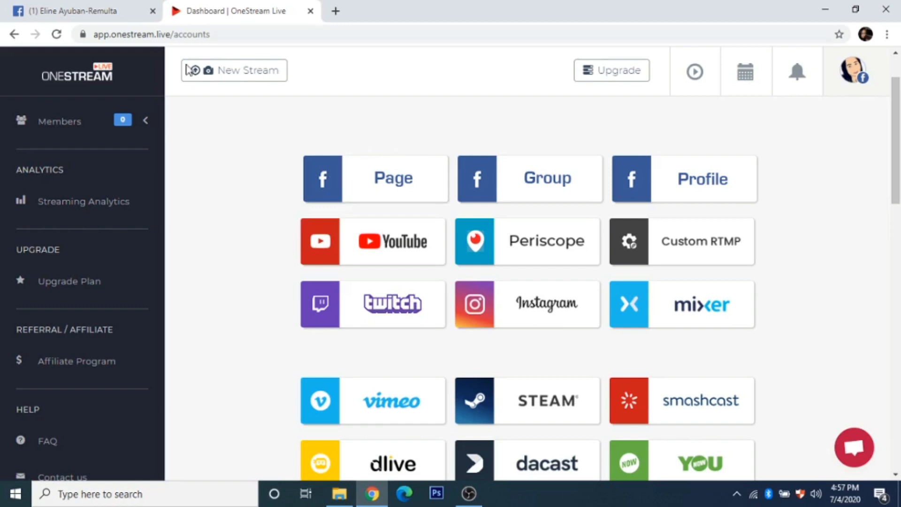
click(218, 73)
click(254, 71)
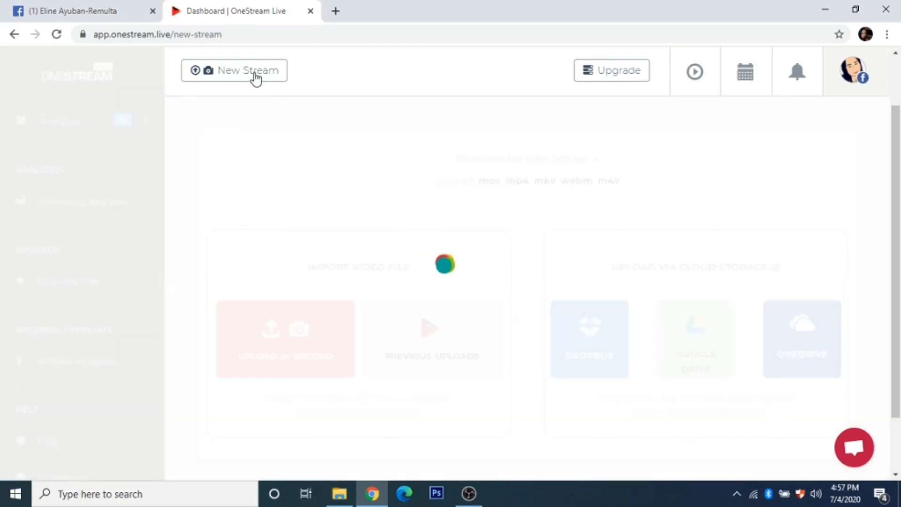
scroll(112, 300, down, 1)
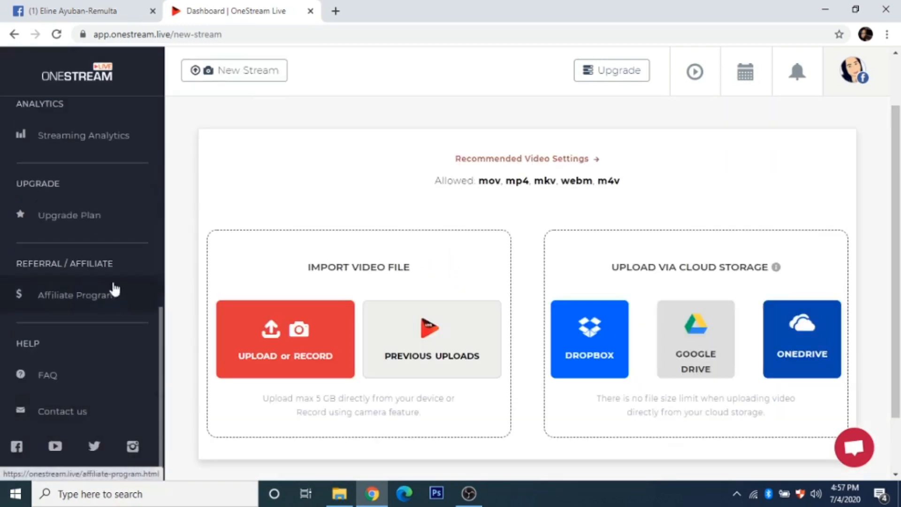
scroll(94, 234, up, 5)
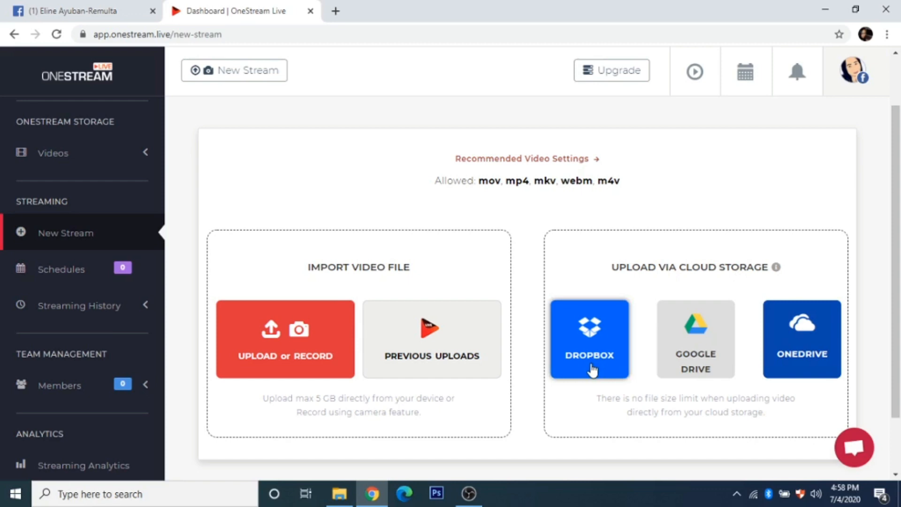
scroll(595, 338, down, 2)
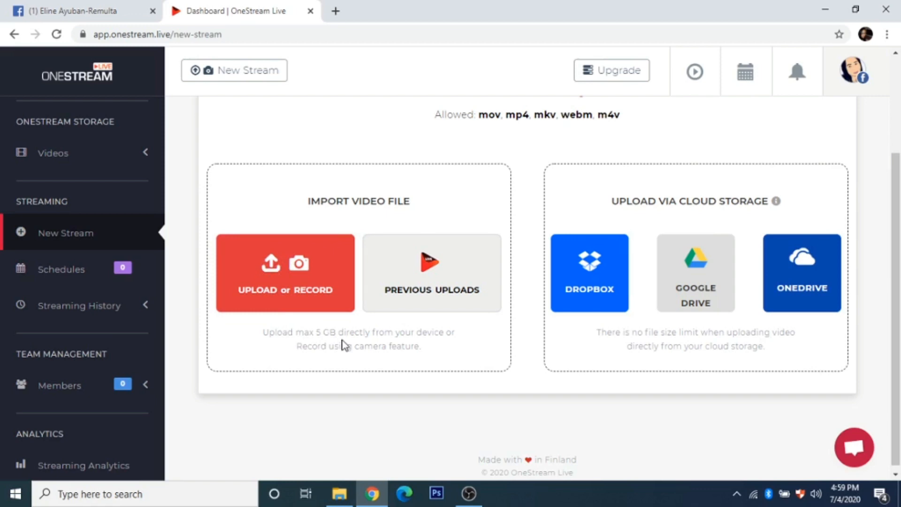
Step: Upload the video file IMG_7470 from the device's iPhone 6 video folder for the new stream
scroll(345, 346, up, 1)
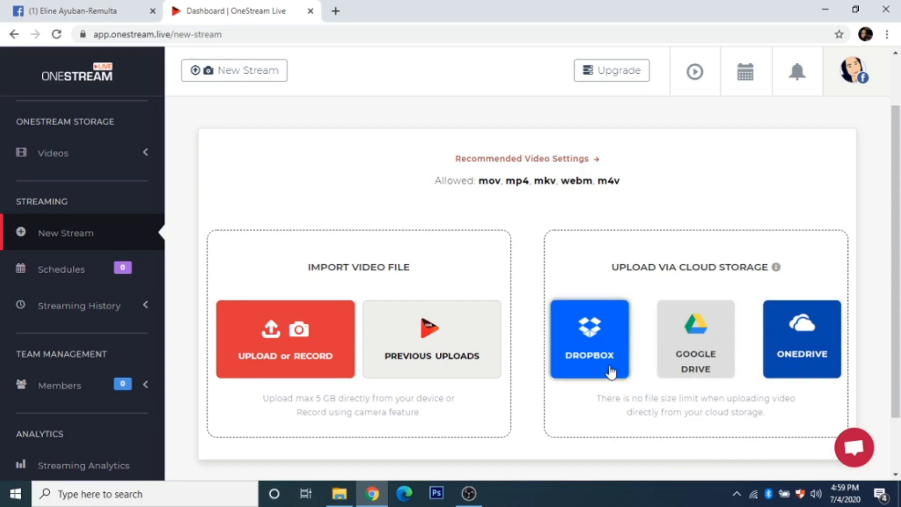
scroll(476, 339, down, 2)
scroll(347, 225, up, 3)
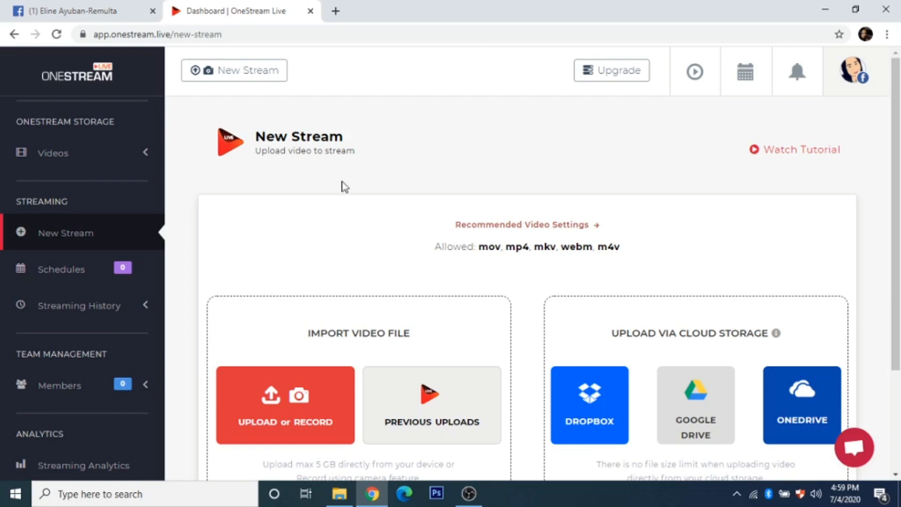
scroll(576, 225, down, 3)
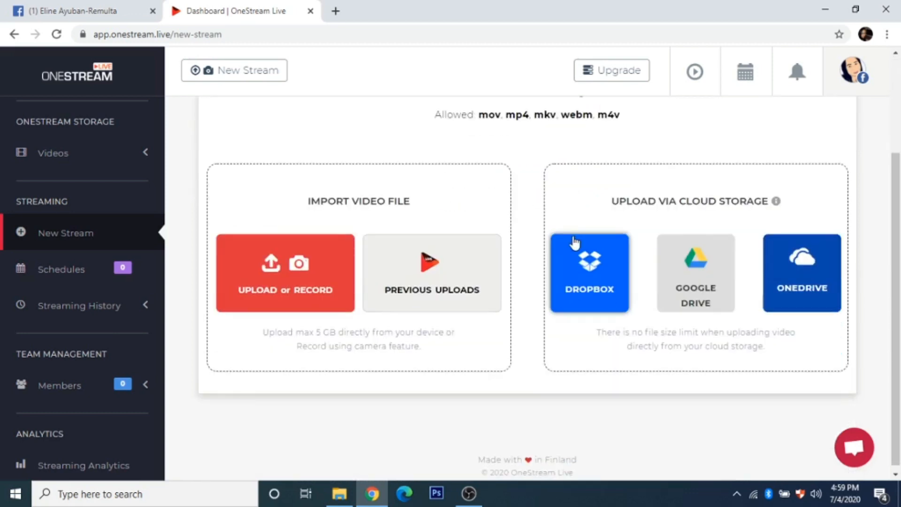
click(310, 291)
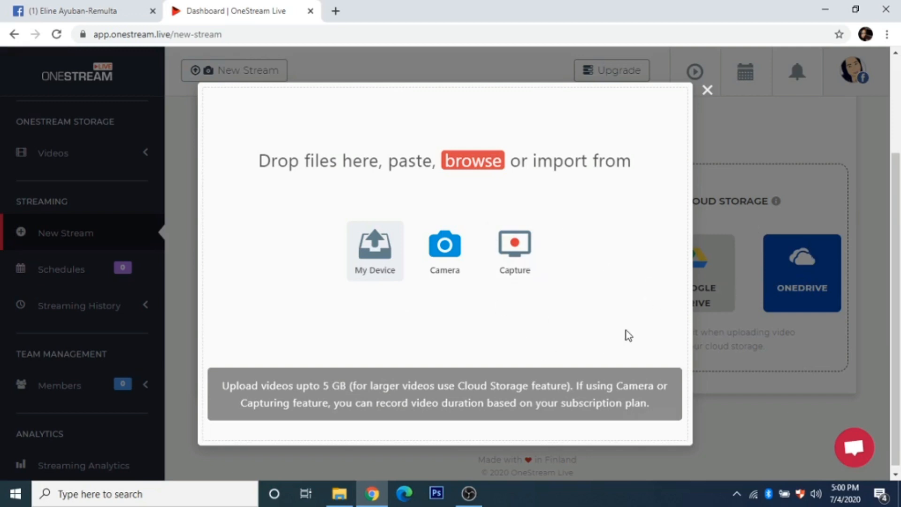
click(374, 252)
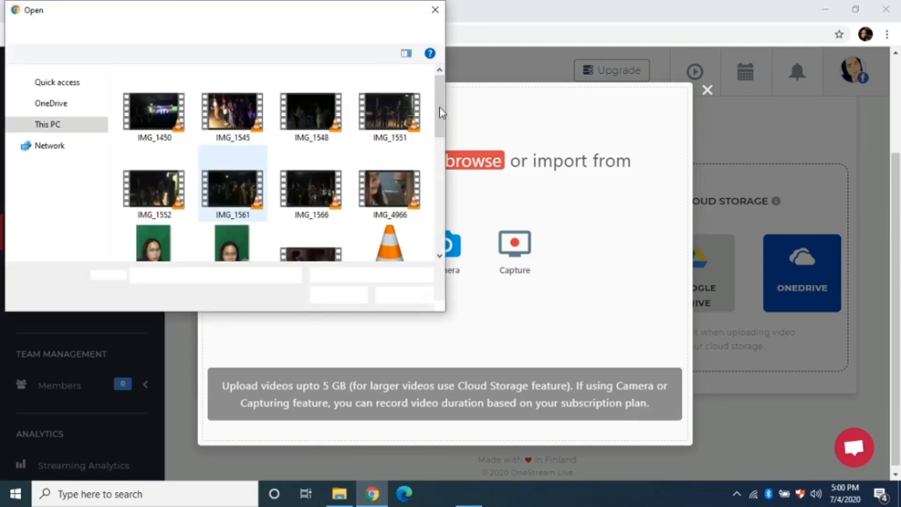
drag(447, 190, 441, 253)
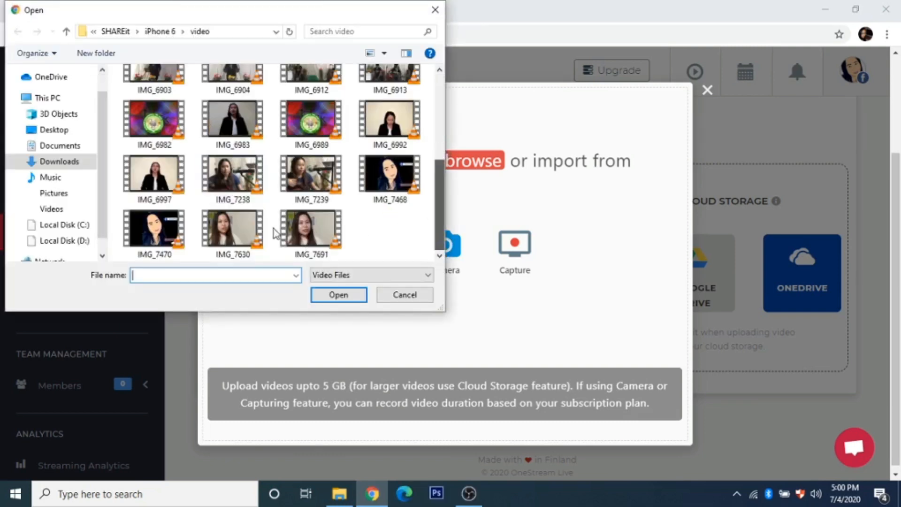
click(167, 237)
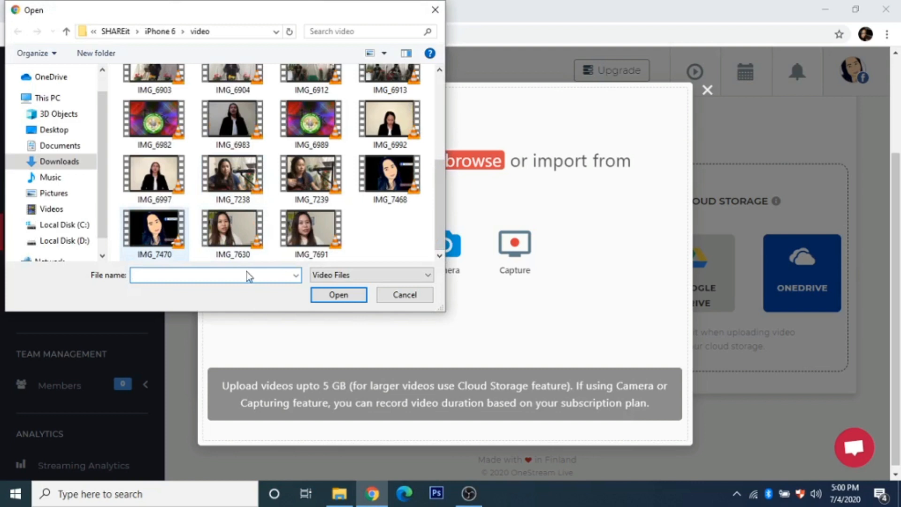
click(335, 297)
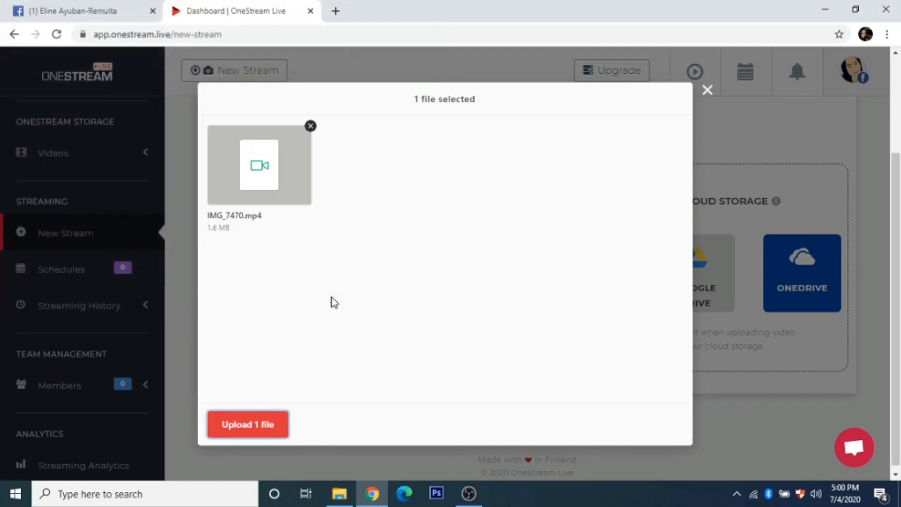
click(248, 429)
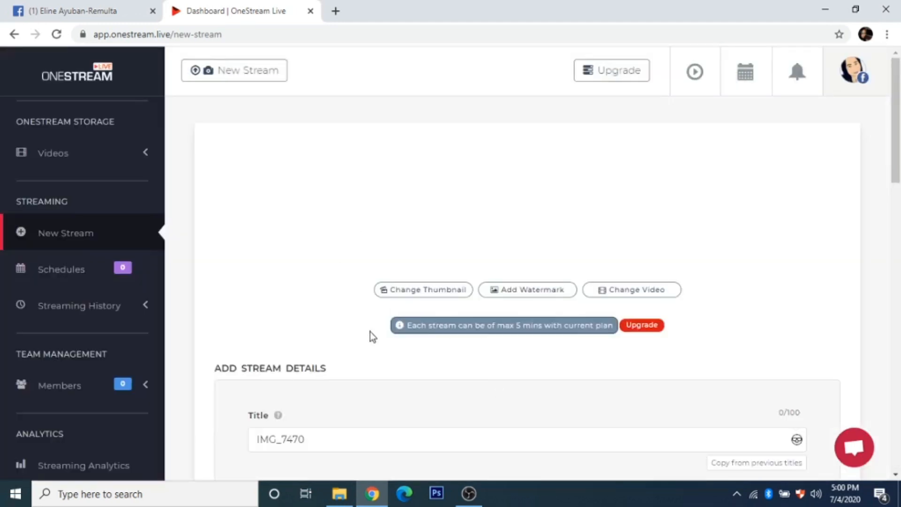
Step: Replace the stream's default title with INTRO and leave the description empty
scroll(293, 303, down, 3)
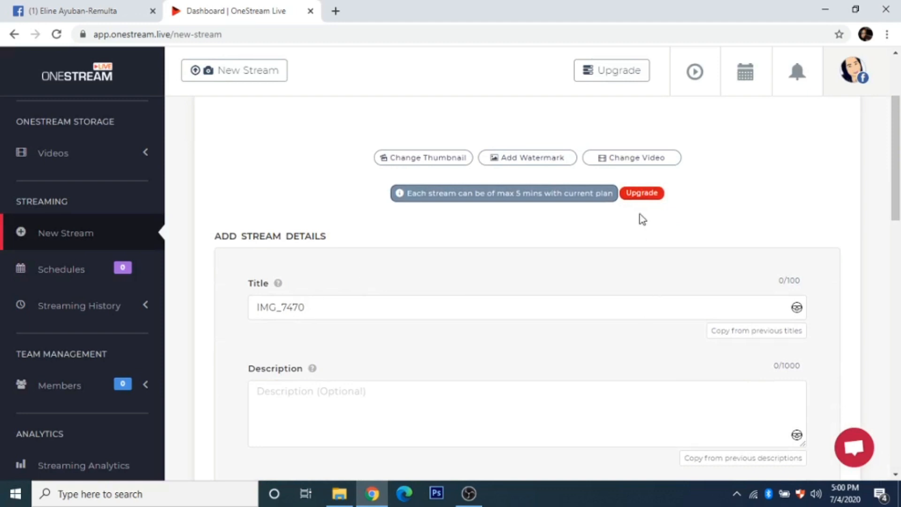
scroll(721, 232, up, 3)
scroll(351, 327, down, 2)
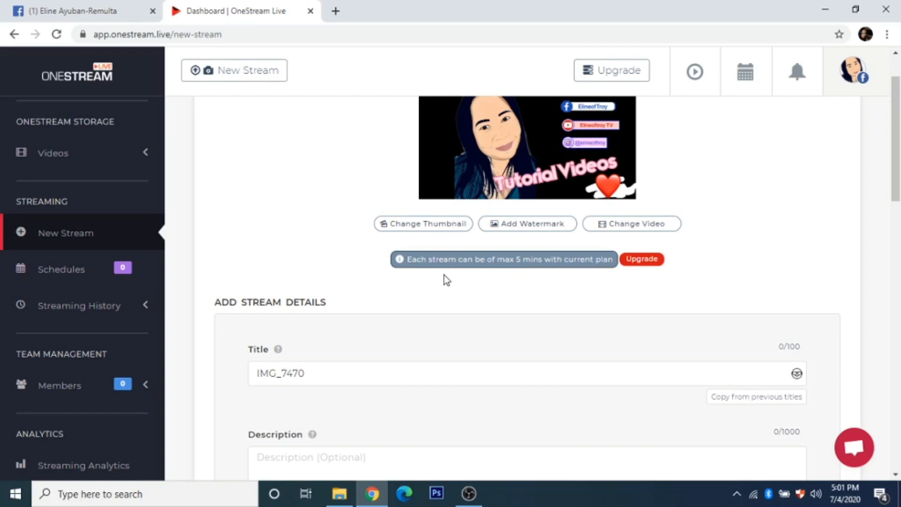
scroll(447, 280, down, 1)
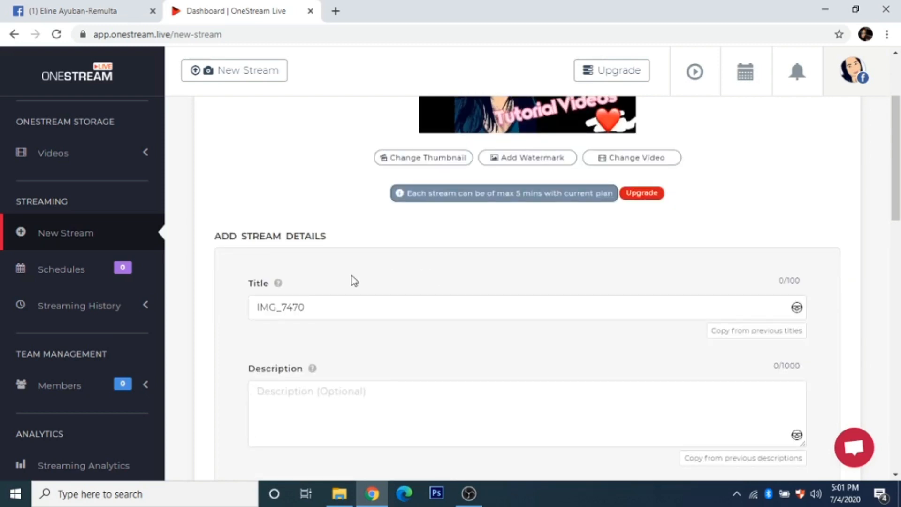
scroll(301, 273, down, 1)
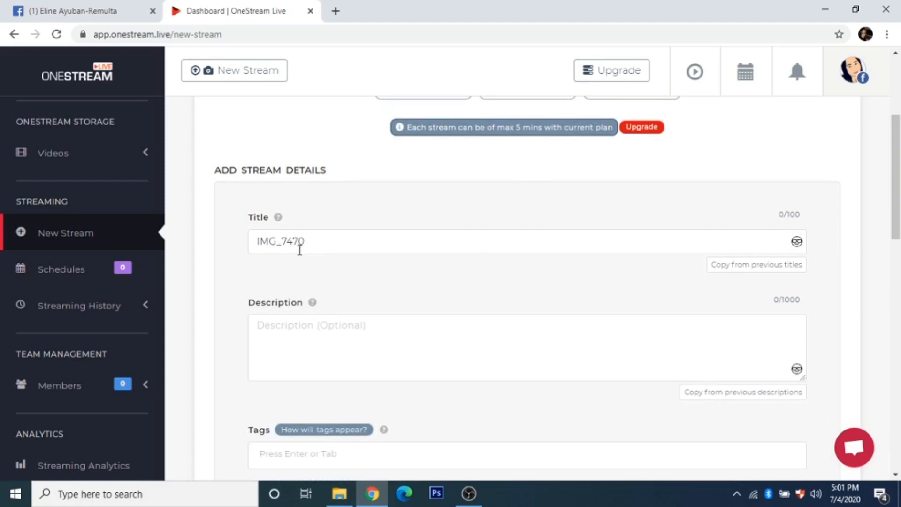
drag(372, 240, 224, 244)
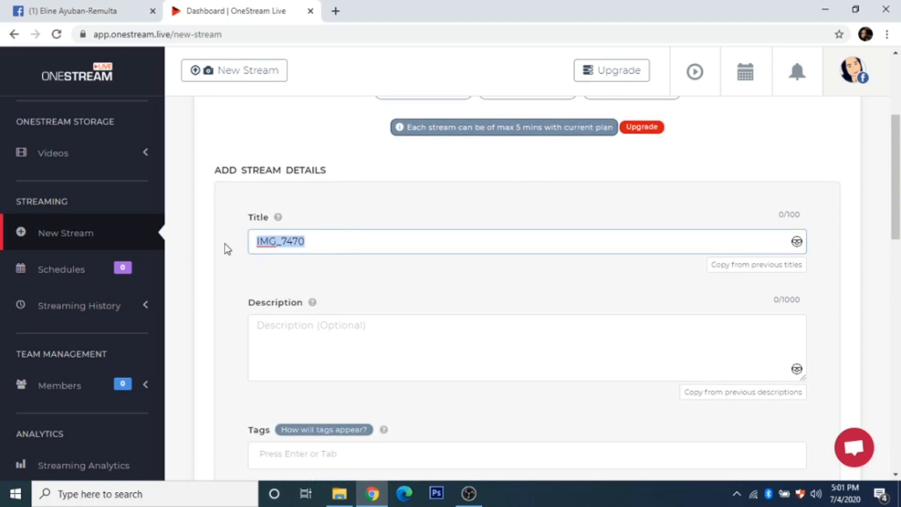
scroll(413, 247, down, 1)
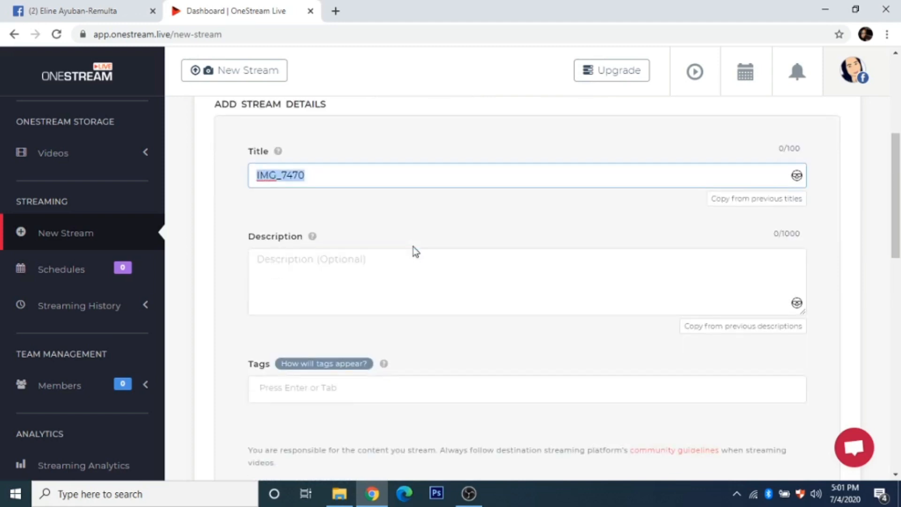
text(INTo)
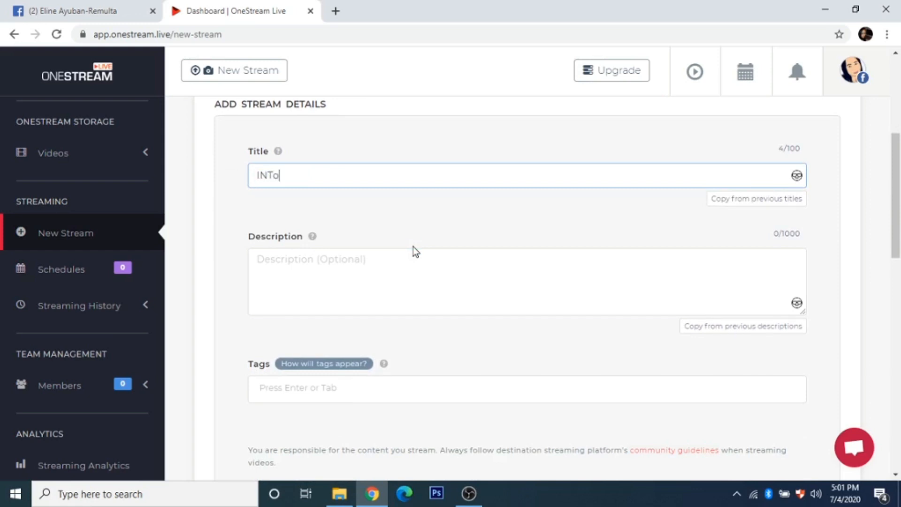
key(BackSpace)
key(BackSpace)
key(BackSpace)
text(TRO)
click(390, 267)
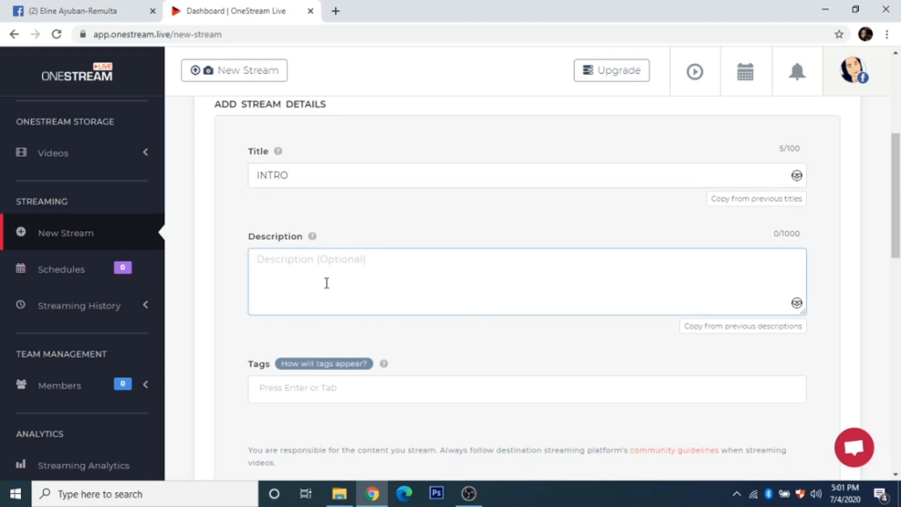
Step: Set the stream's scheduled time to 17:05 on 04 Jul 2020
scroll(326, 283, down, 6)
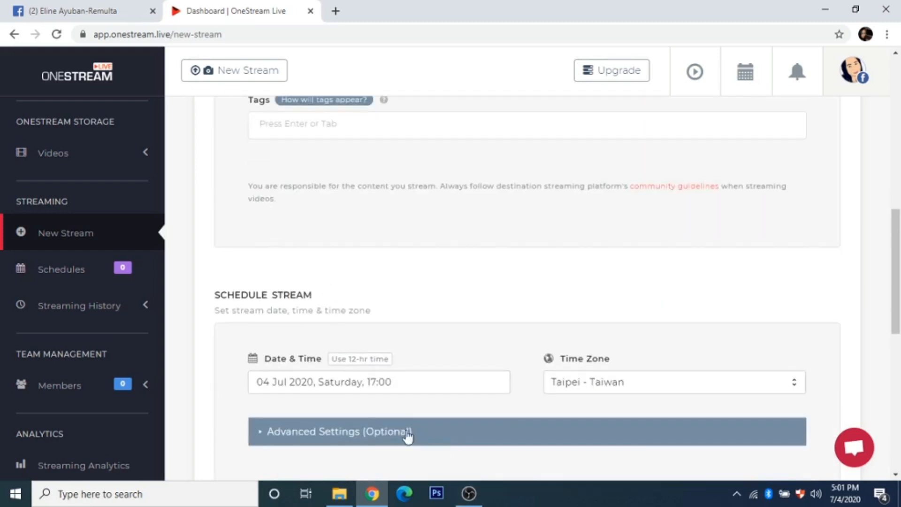
scroll(296, 385, down, 3)
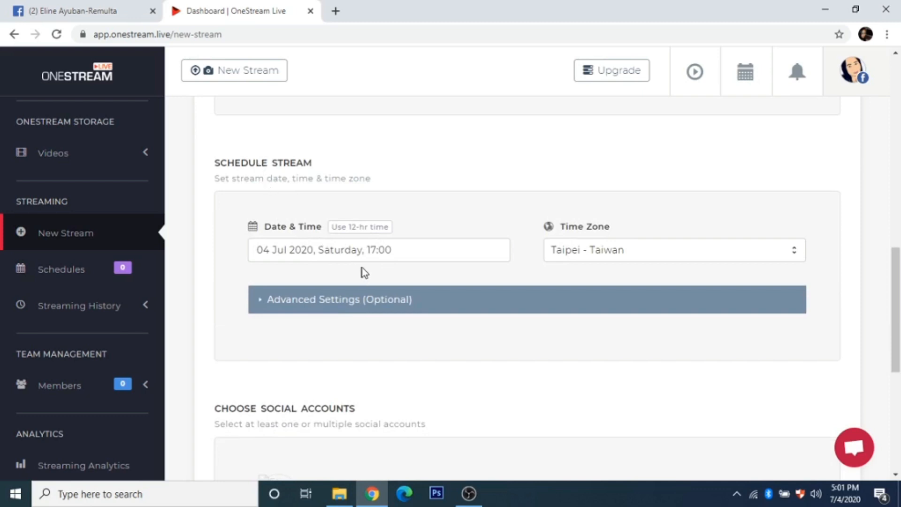
click(337, 254)
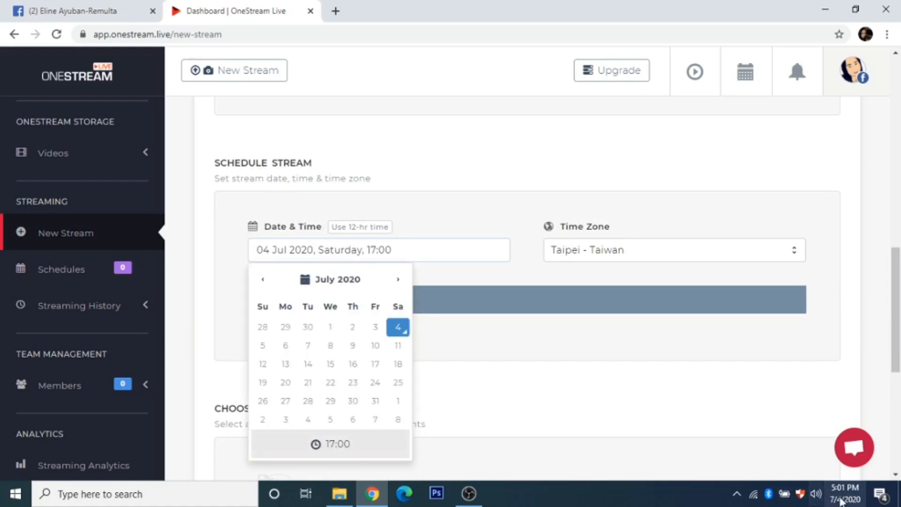
mouse_move(843, 496)
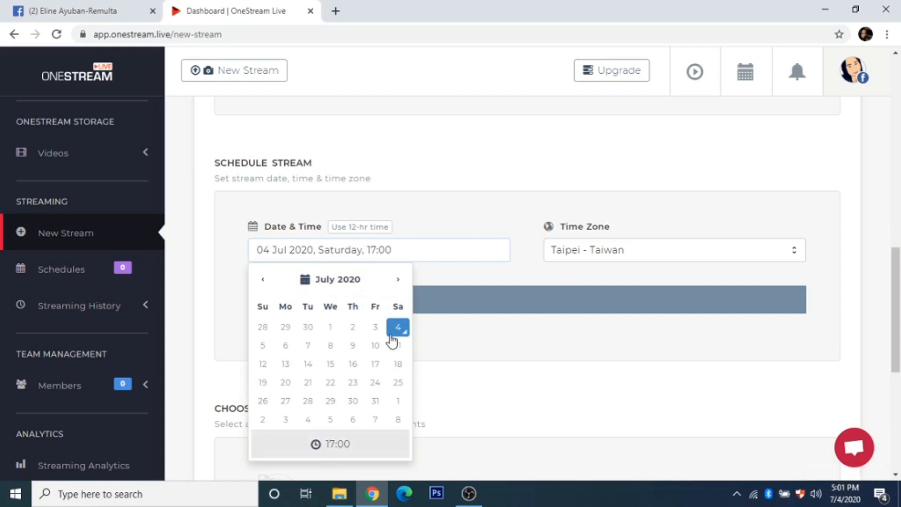
click(331, 446)
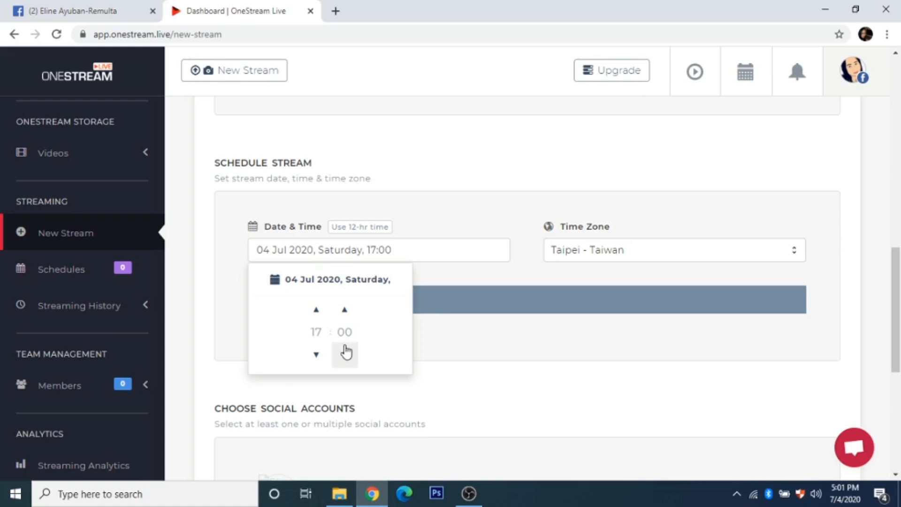
click(345, 310)
click(345, 310)
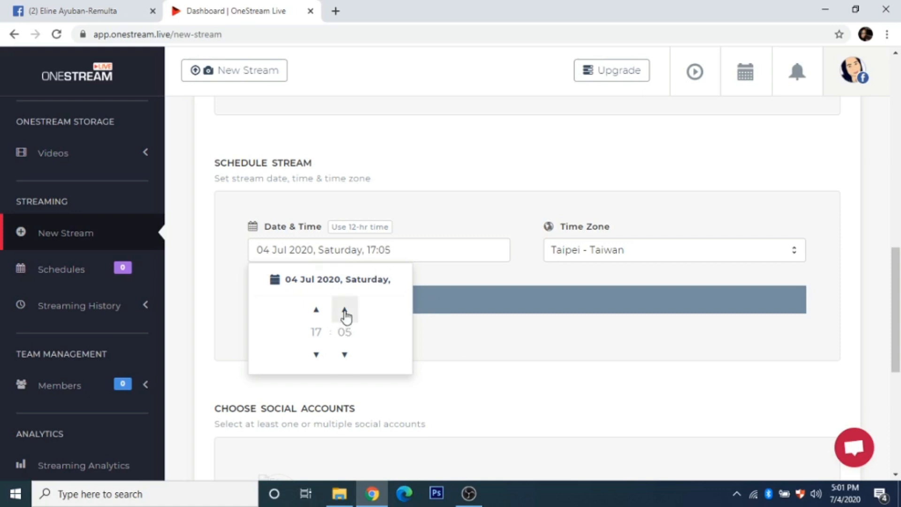
click(525, 270)
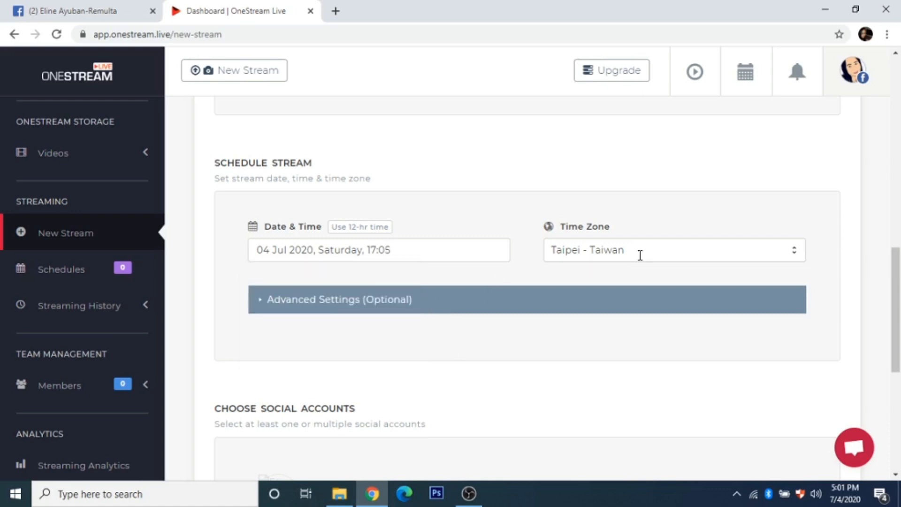
Step: Set the stream schedule's time zone to Manila - Philippines
click(640, 255)
drag(802, 365, 802, 335)
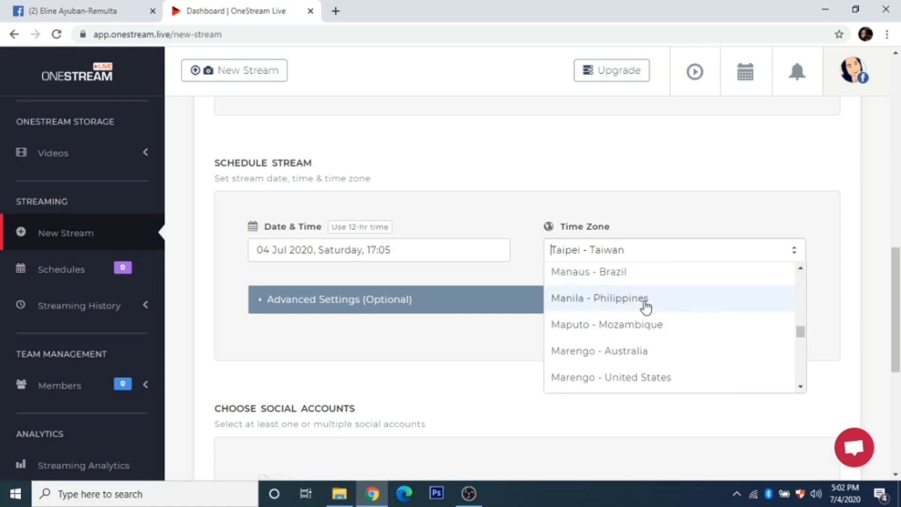
click(644, 306)
Step: Choose the connected Facebook profile as the social account for the stream
scroll(467, 401, down, 4)
scroll(465, 399, down, 3)
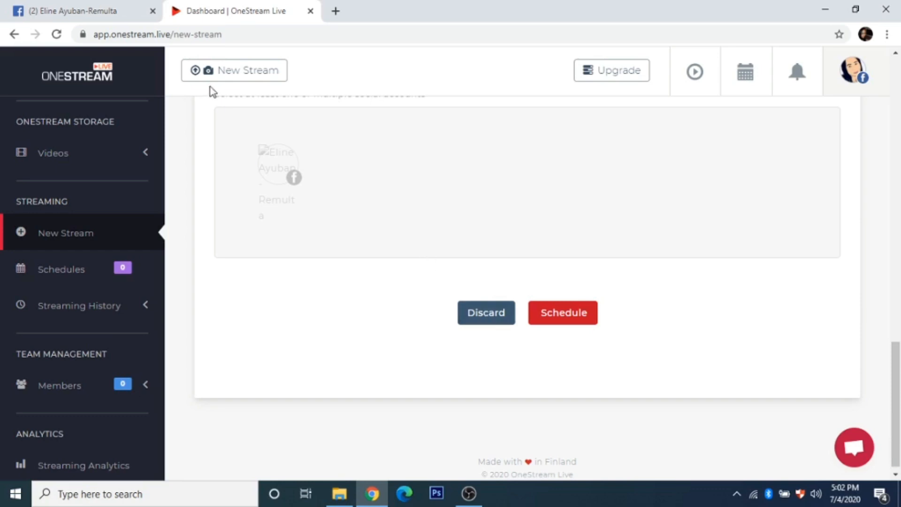
scroll(289, 187, up, 2)
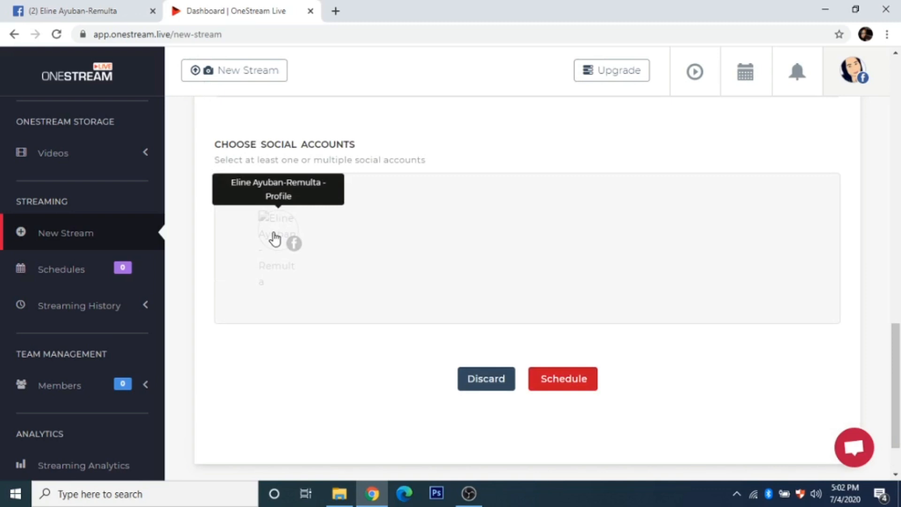
click(277, 232)
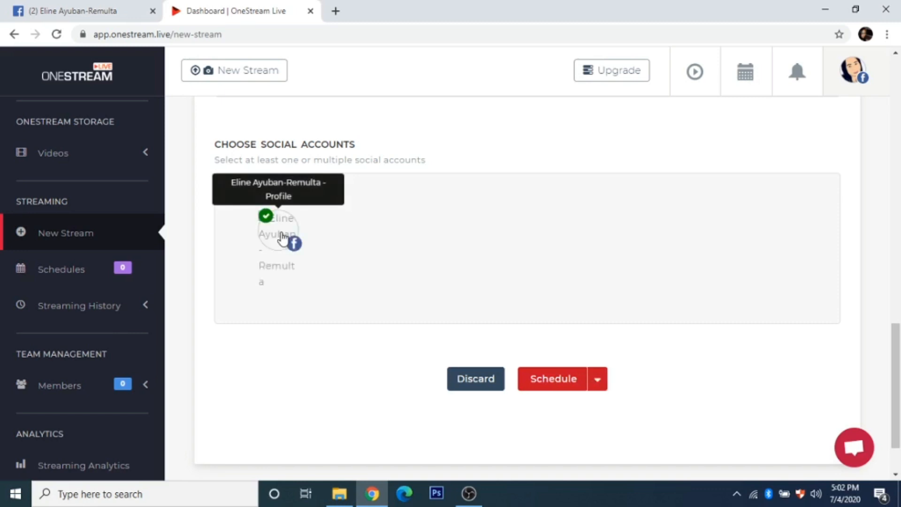
click(282, 238)
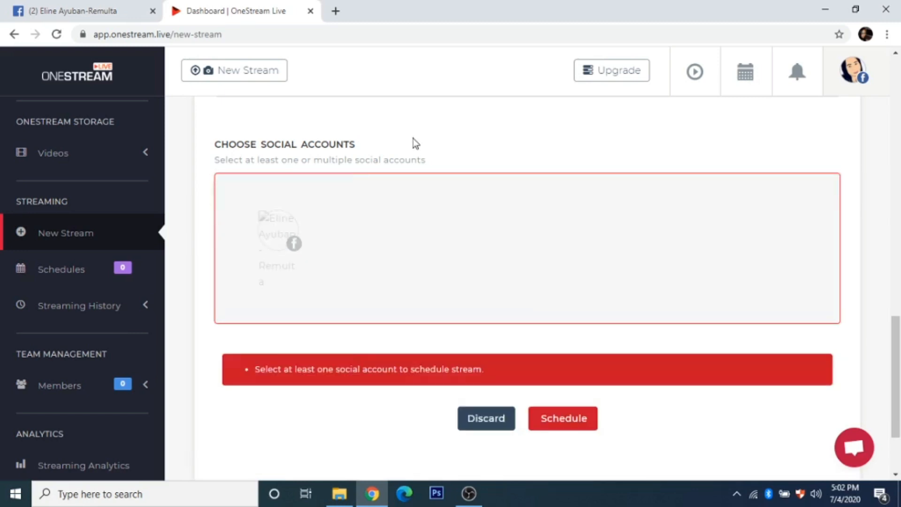
click(294, 250)
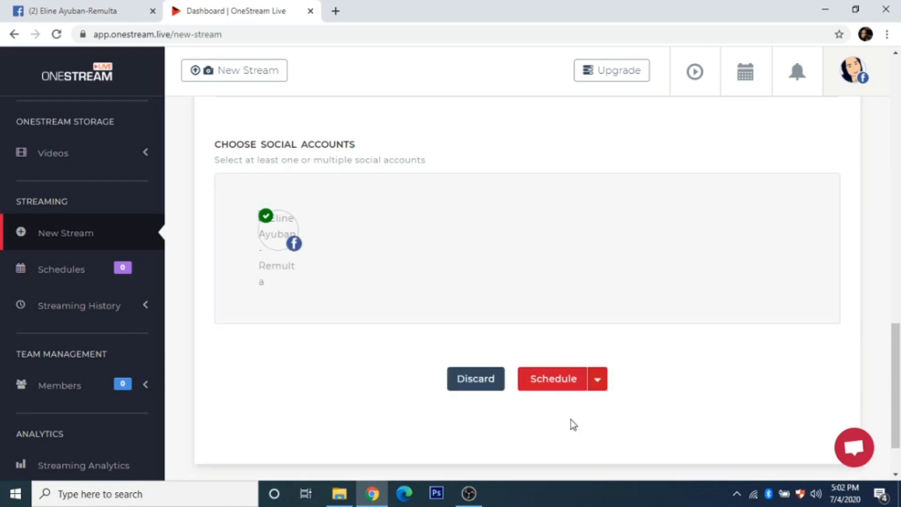
Step: Schedule the stream immediately instead of optimizing it for 10 minutes in the future
double_click(571, 419)
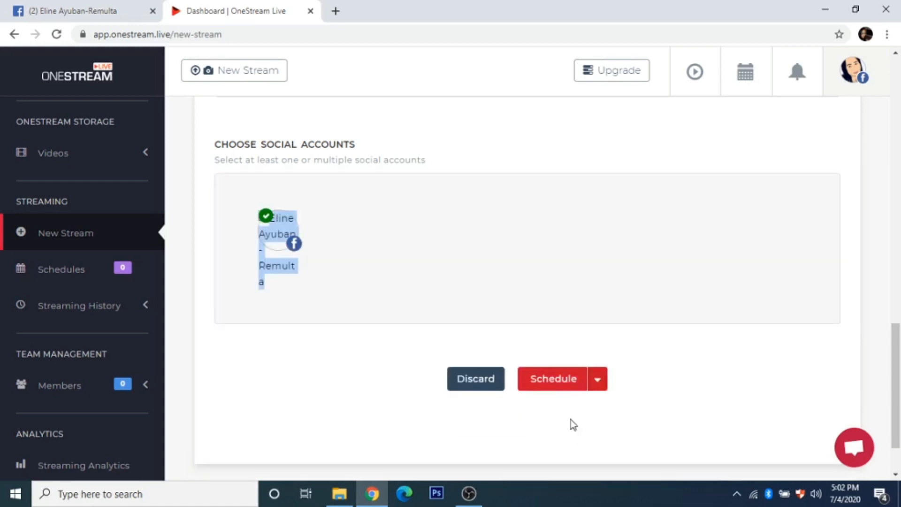
click(568, 383)
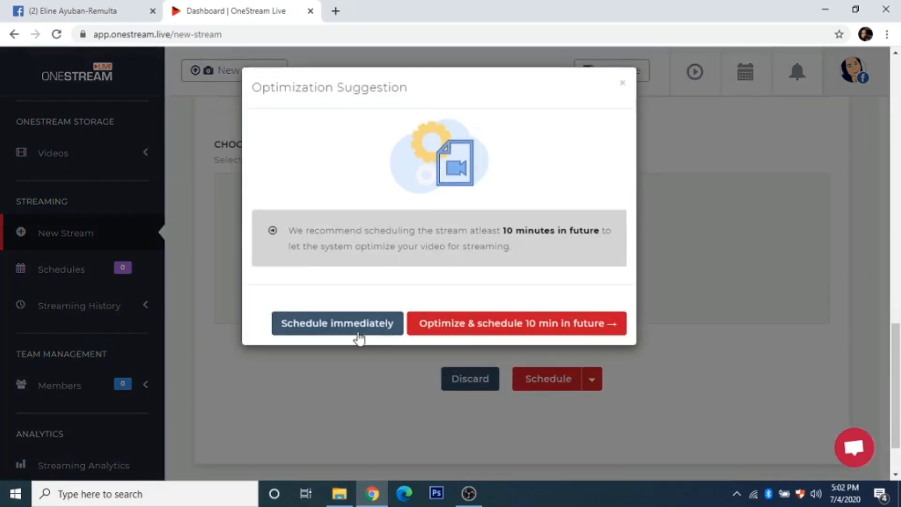
click(375, 327)
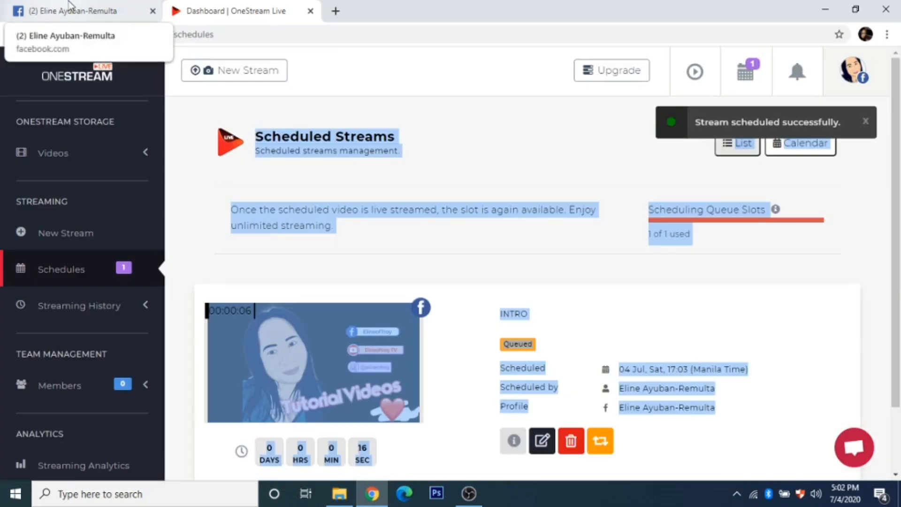
Step: Switch to Facebook and check the profile timeline for the post of the streamed video
click(125, 6)
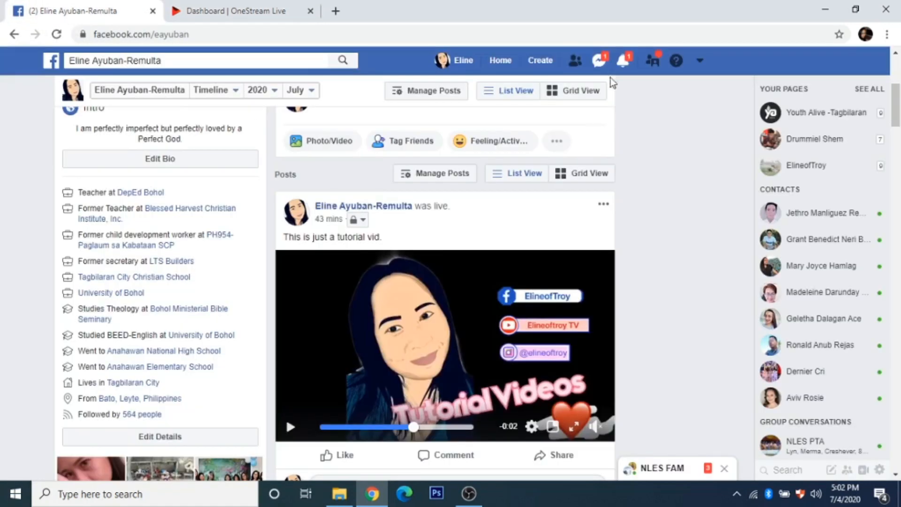
click(506, 65)
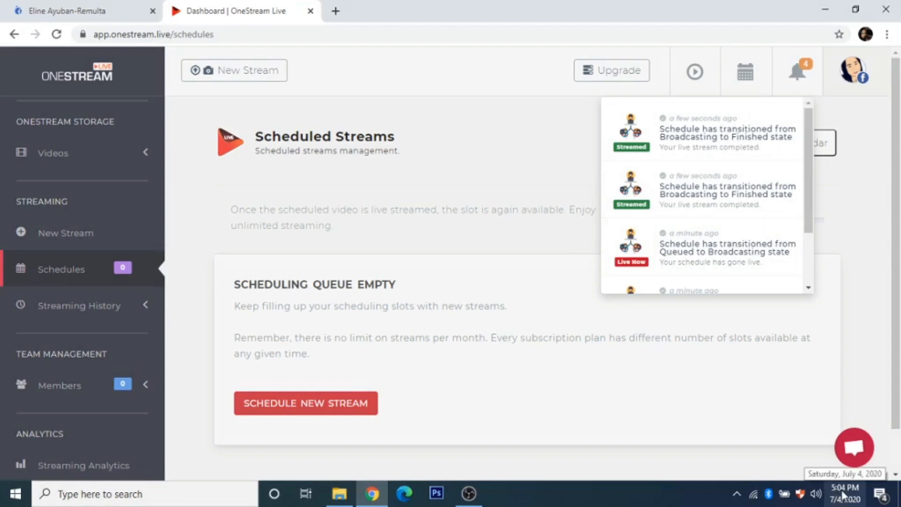
click(77, 10)
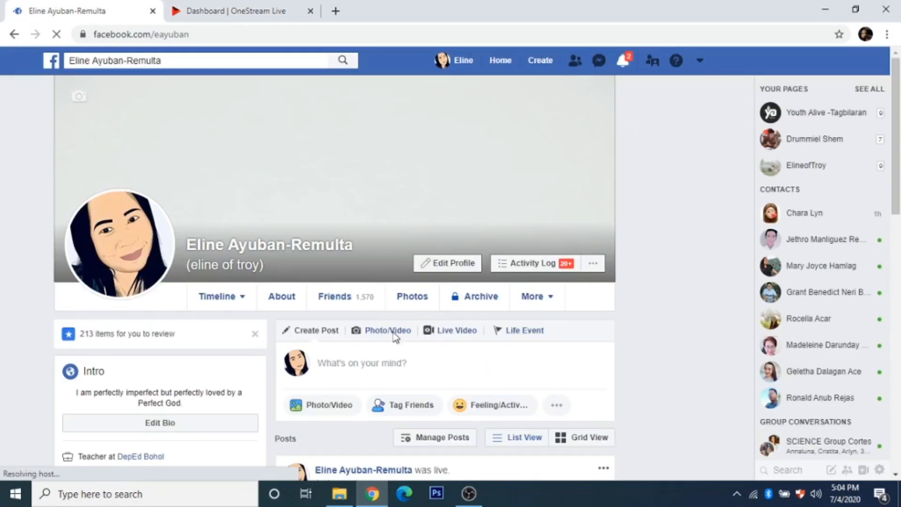
scroll(399, 341, down, 4)
scroll(423, 355, down, 3)
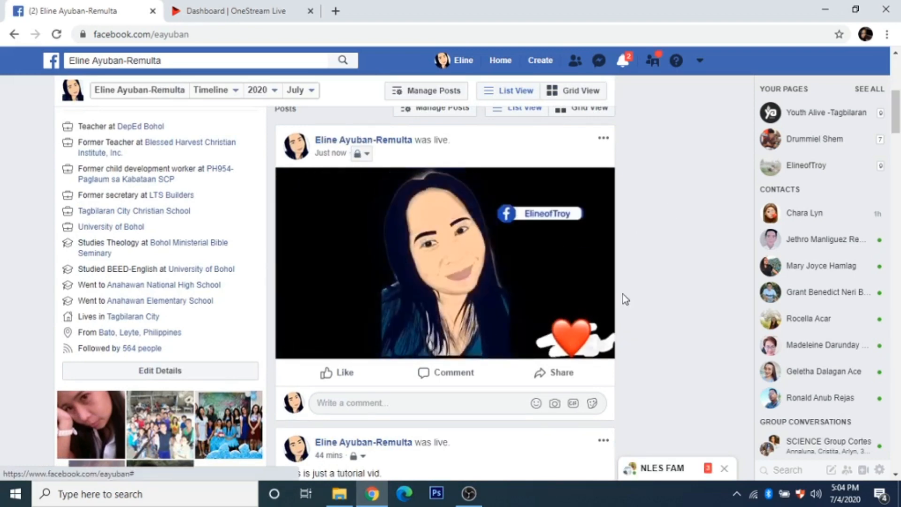
scroll(511, 362, down, 3)
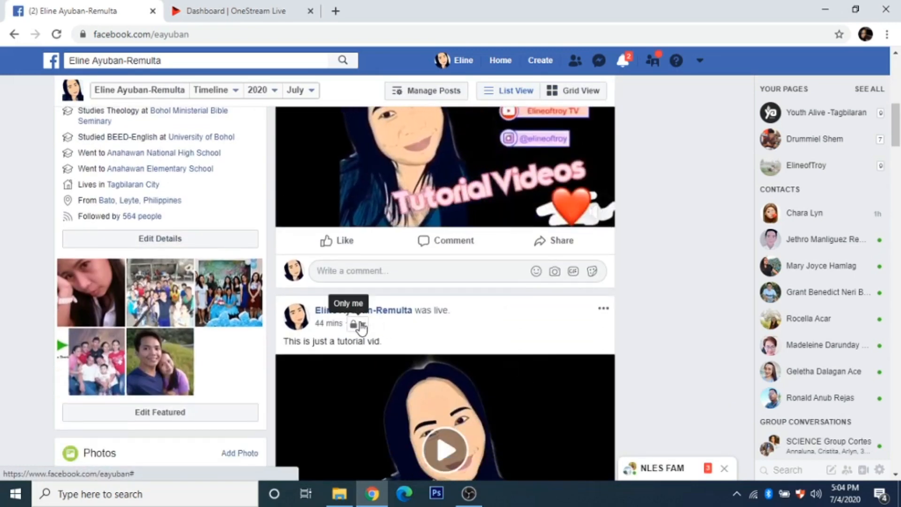
scroll(361, 325, up, 3)
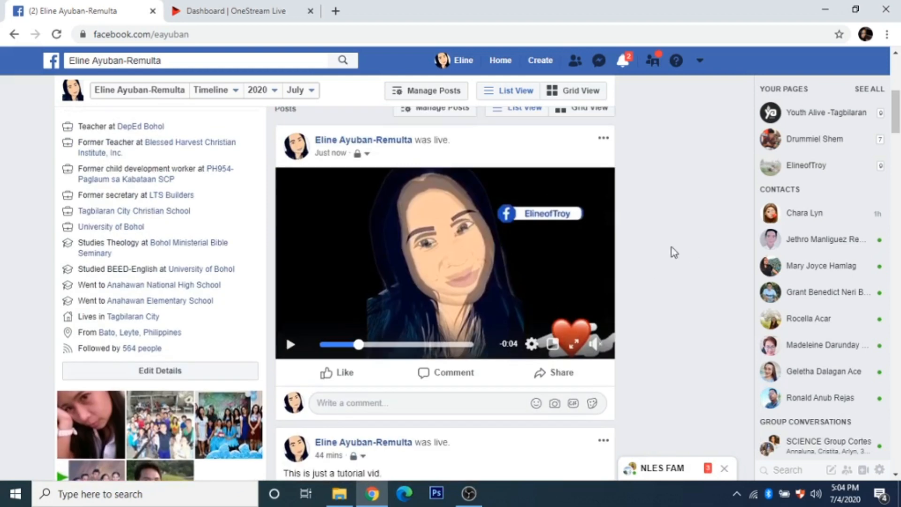
click(244, 10)
click(84, 12)
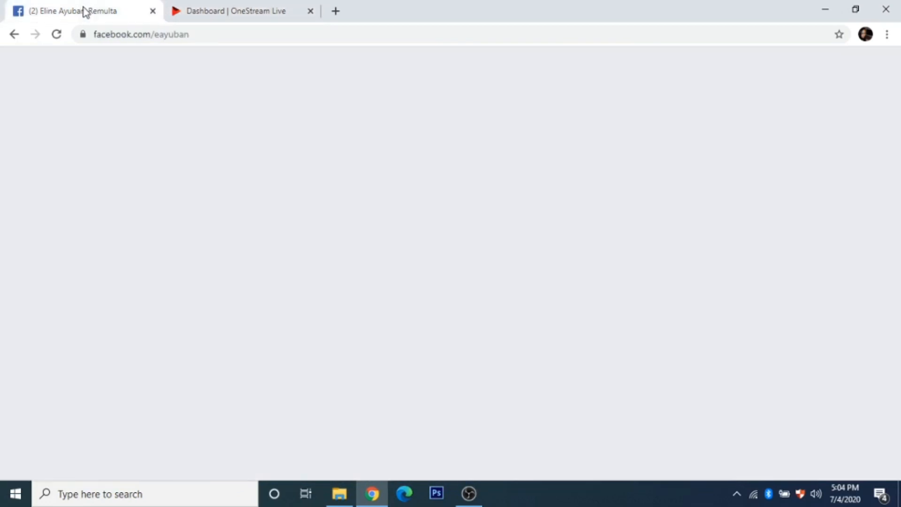